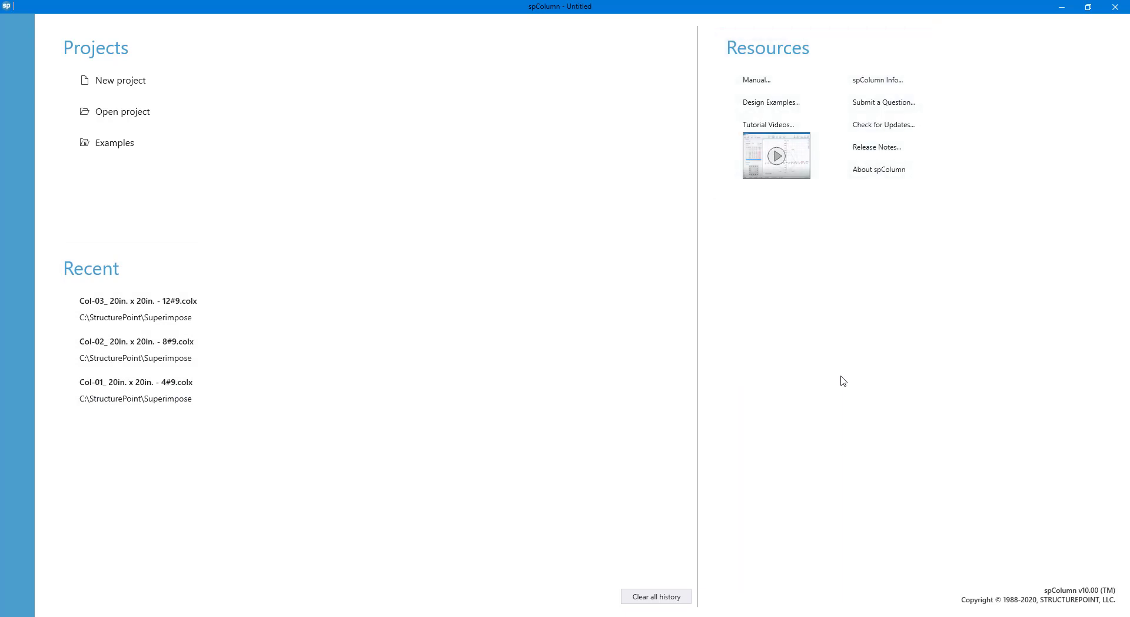
Step: Start a new column project using Moment capacity for section capacity and a Biaxial run axis
{"action": "left_click", "coordinate": [134, 81]}
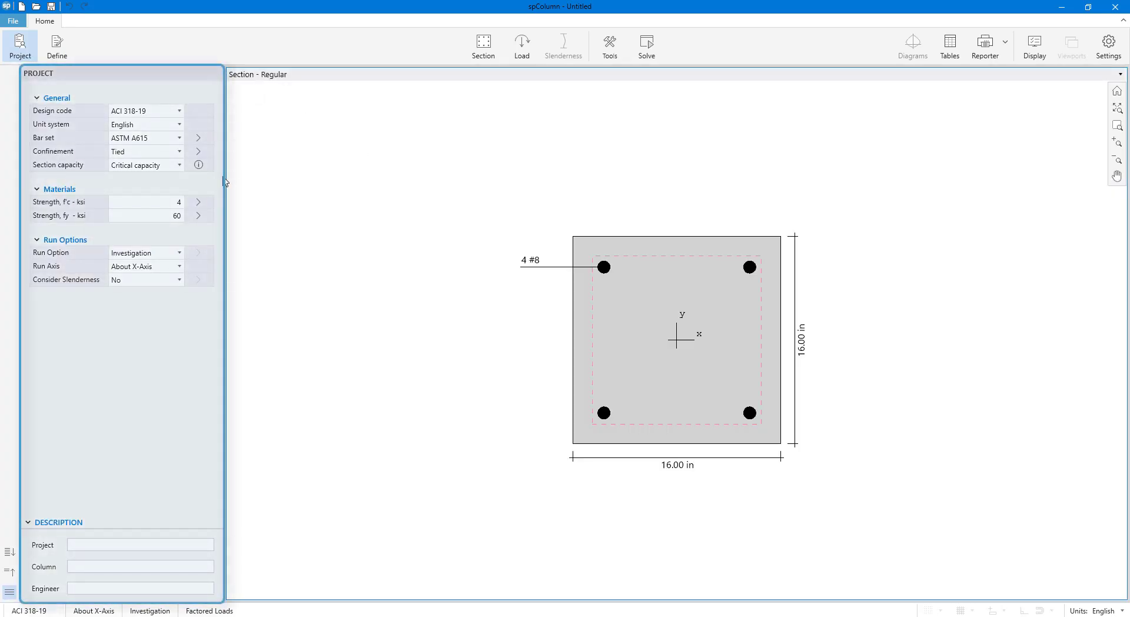
{"action": "left_click", "coordinate": [162, 166]}
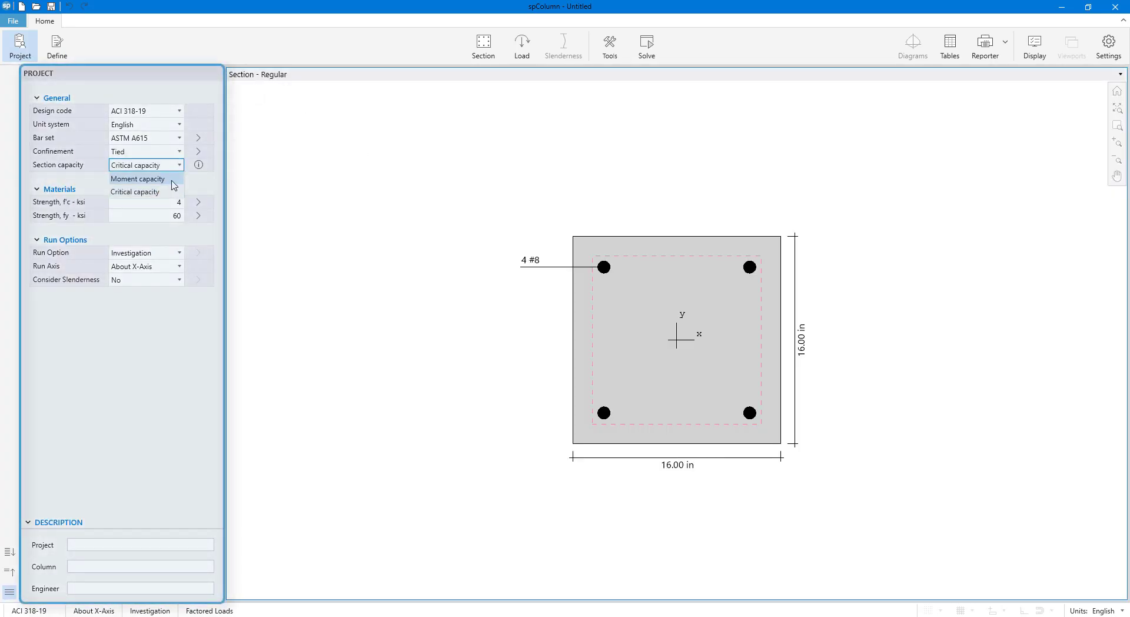
{"action": "left_click", "coordinate": [172, 180]}
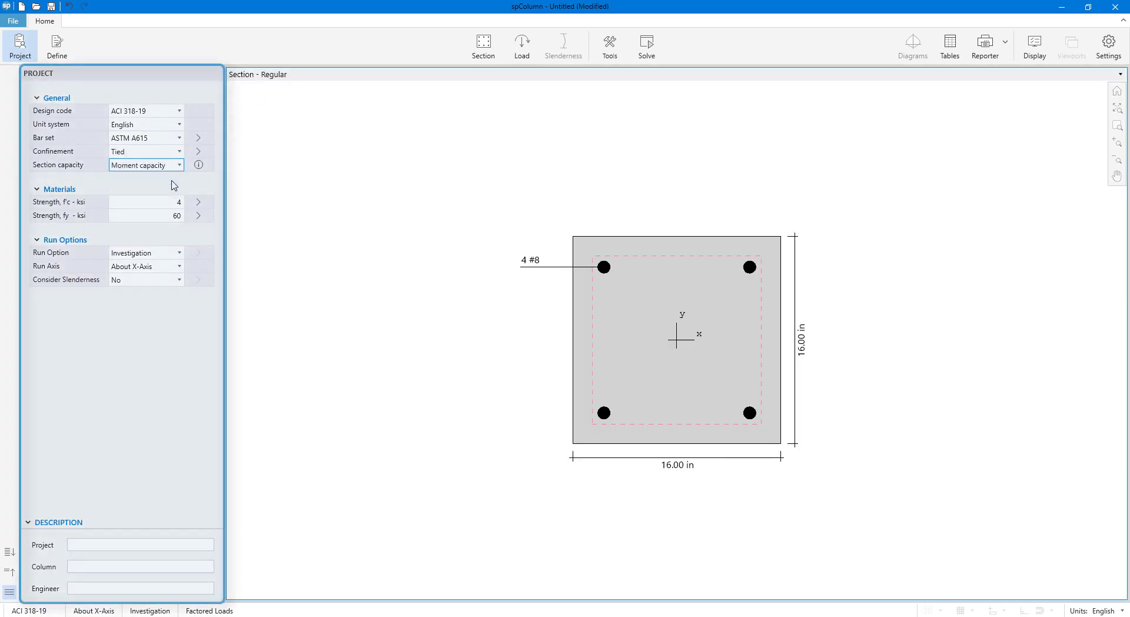
{"action": "left_click", "coordinate": [175, 269]}
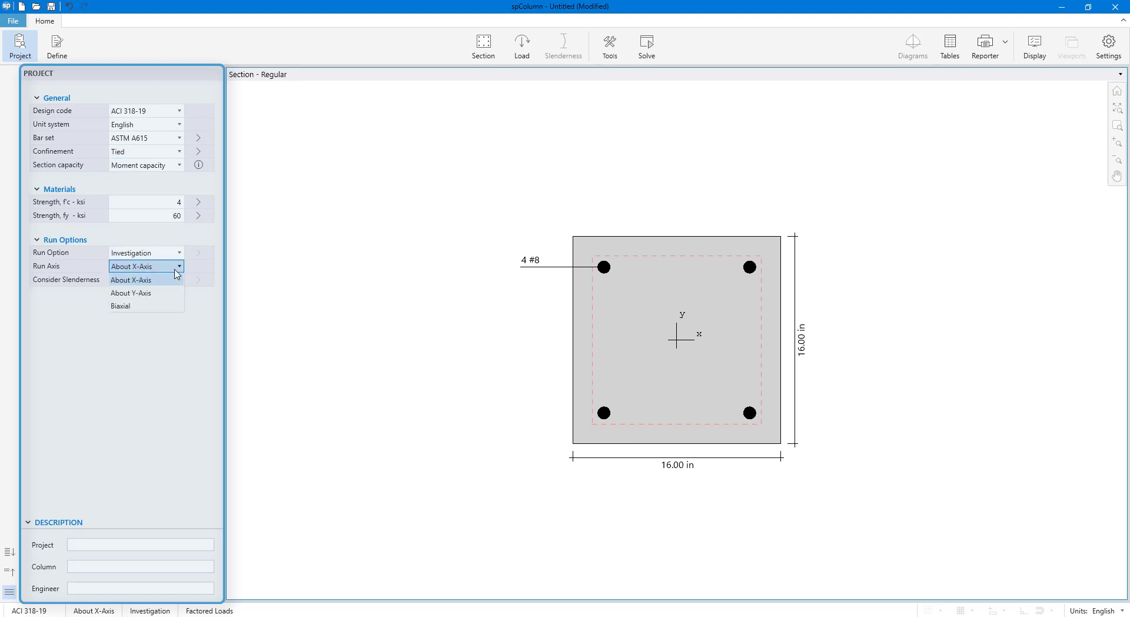
{"action": "left_click", "coordinate": [154, 310]}
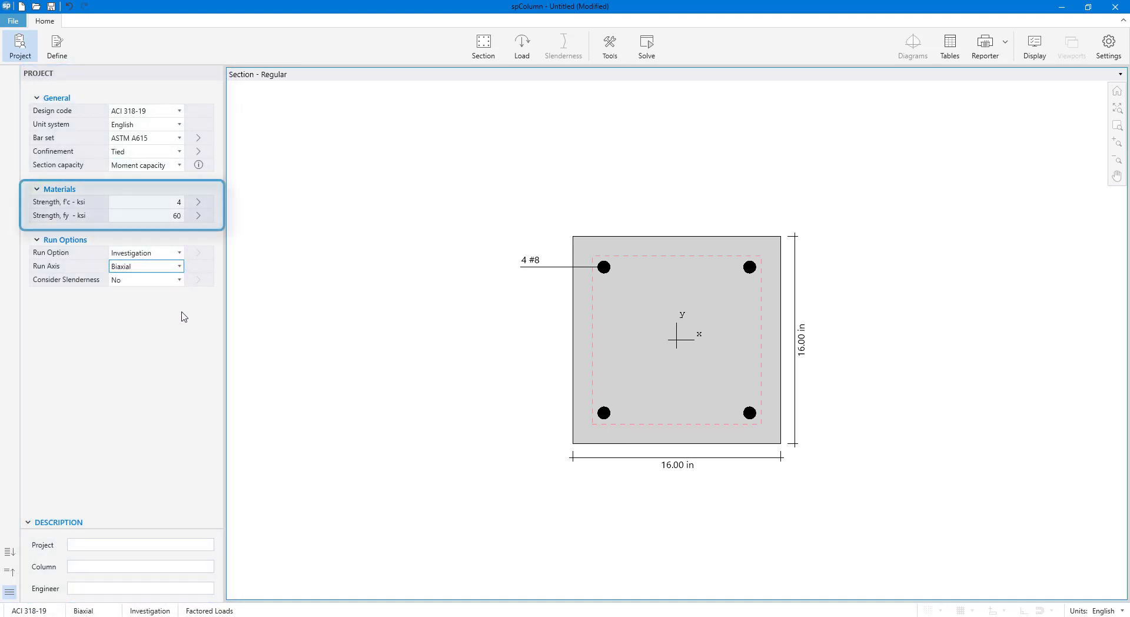
{"action": "left_click", "coordinate": [280, 251]}
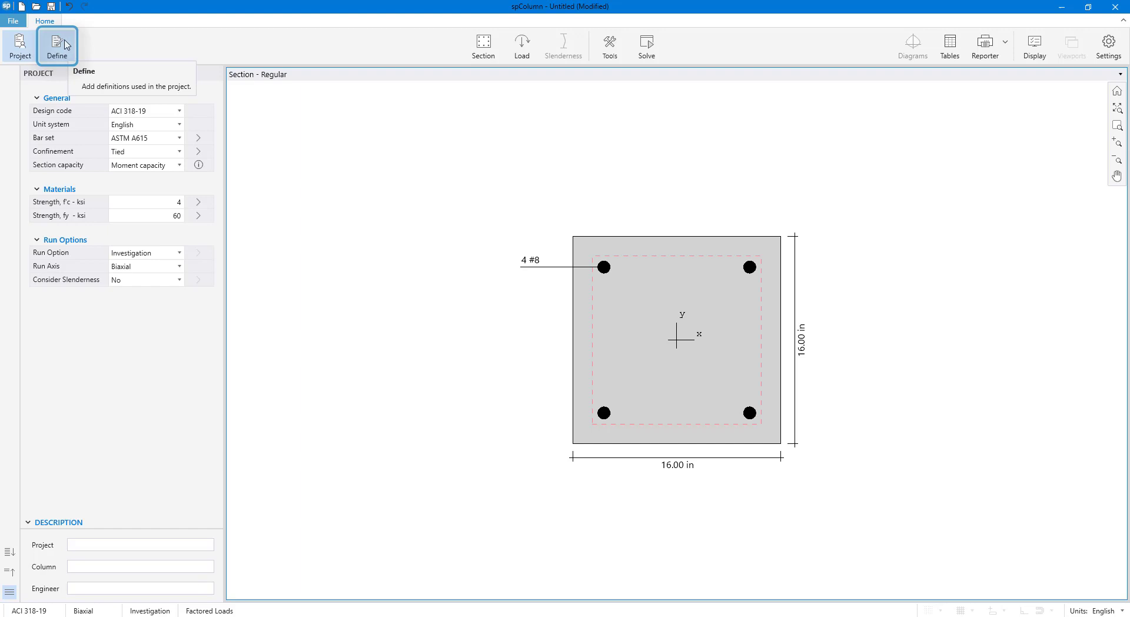
{"action": "left_click", "coordinate": [66, 44]}
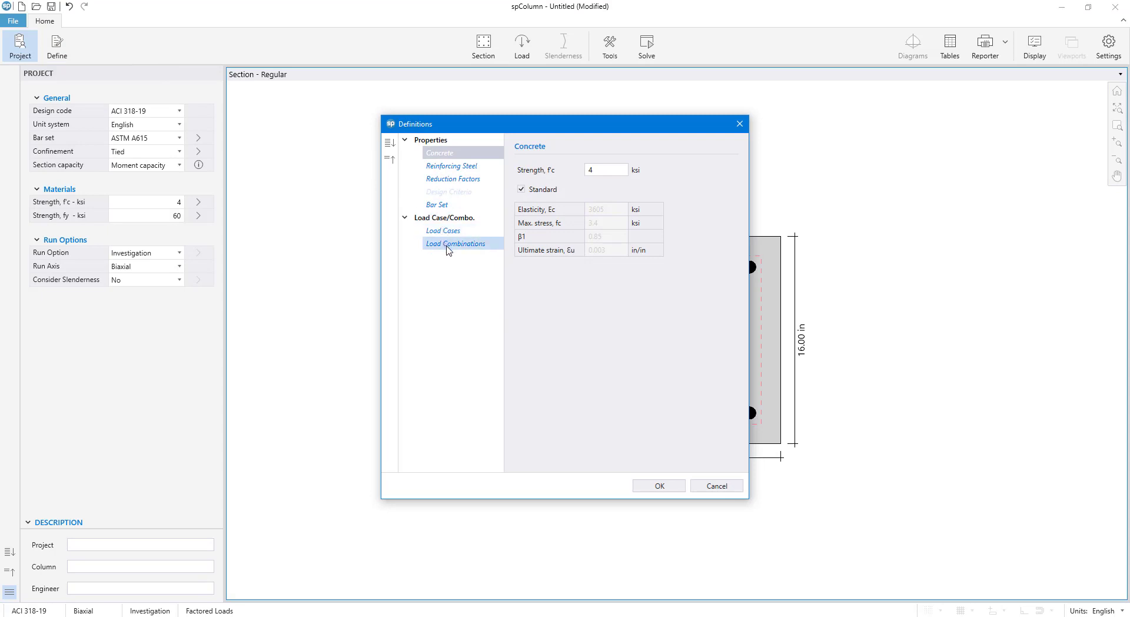
{"action": "left_click", "coordinate": [648, 486]}
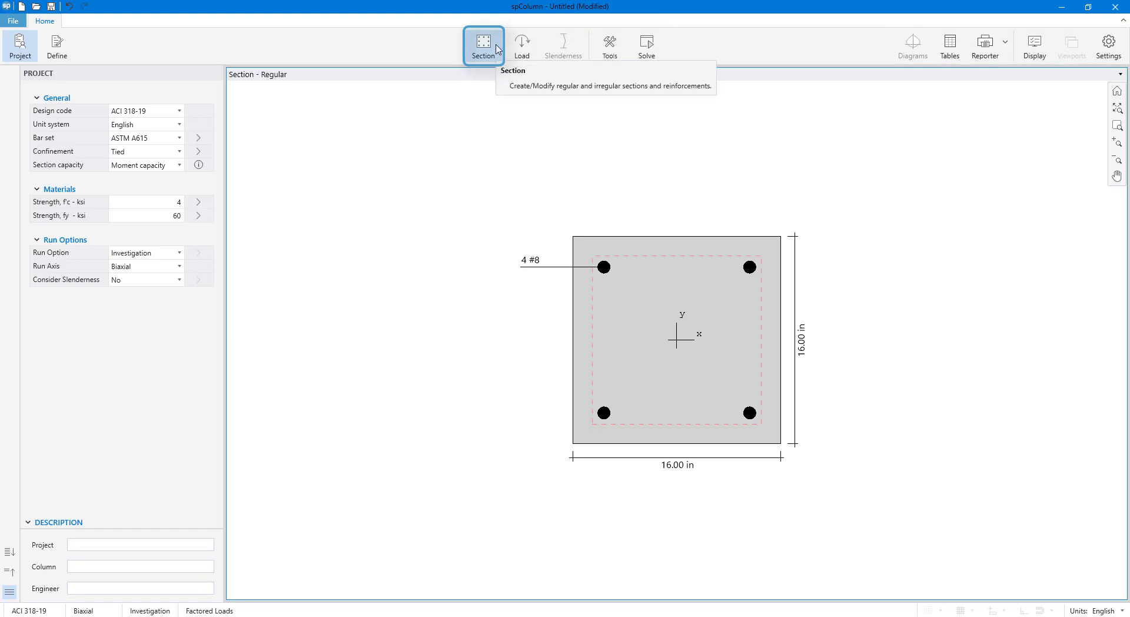
Step: Set the column section width and depth to 24 in
{"action": "left_click", "coordinate": [497, 49]}
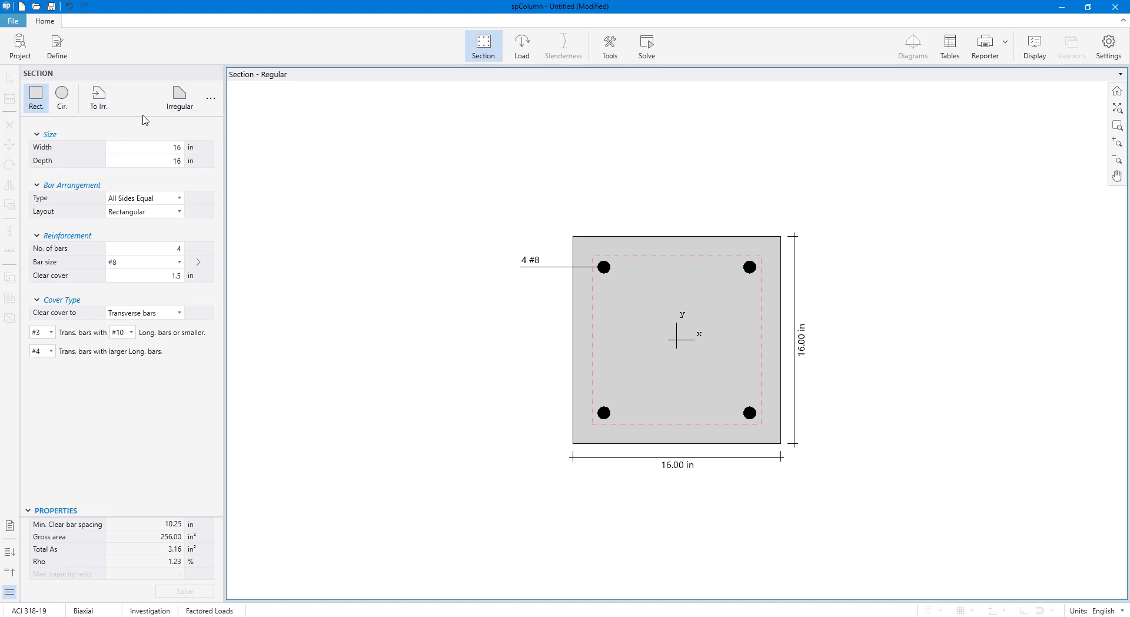
{"action": "left_click", "coordinate": [144, 152]}
{"action": "type", "text": "24"}
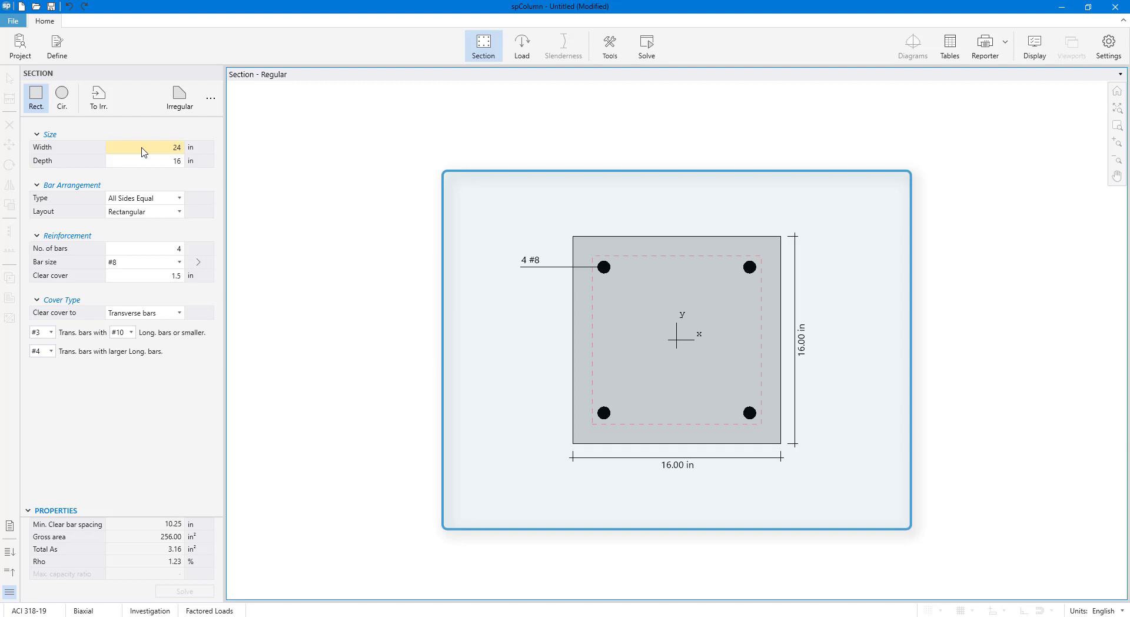
{"action": "key", "text": "Tab"}
{"action": "type", "text": "2"}
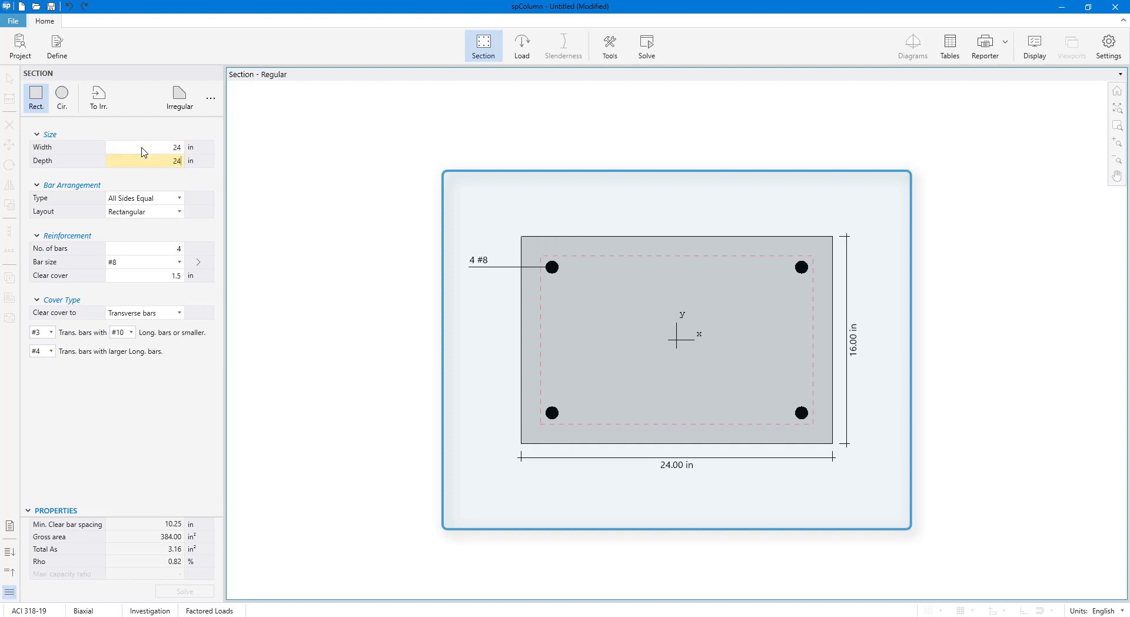
{"action": "key", "text": "Return"}
Step: Use eight #8 bars with clear cover measured to the longitudinal bars
{"action": "double_click", "coordinate": [156, 252]}
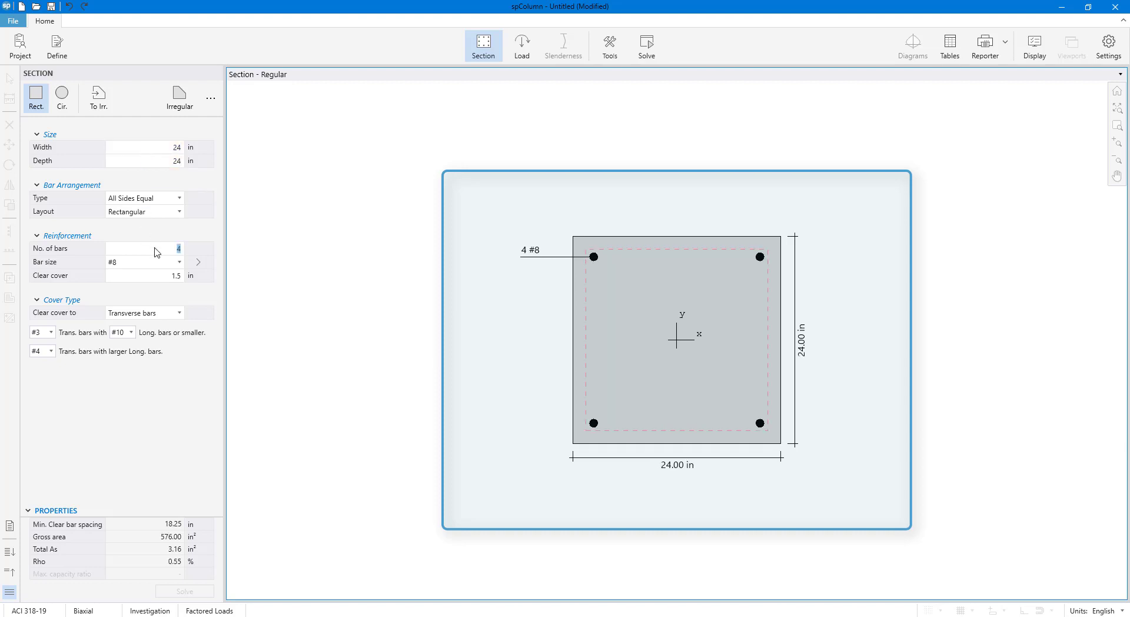
{"action": "type", "text": "8"}
{"action": "key", "text": "Return"}
{"action": "left_click", "coordinate": [168, 313]}
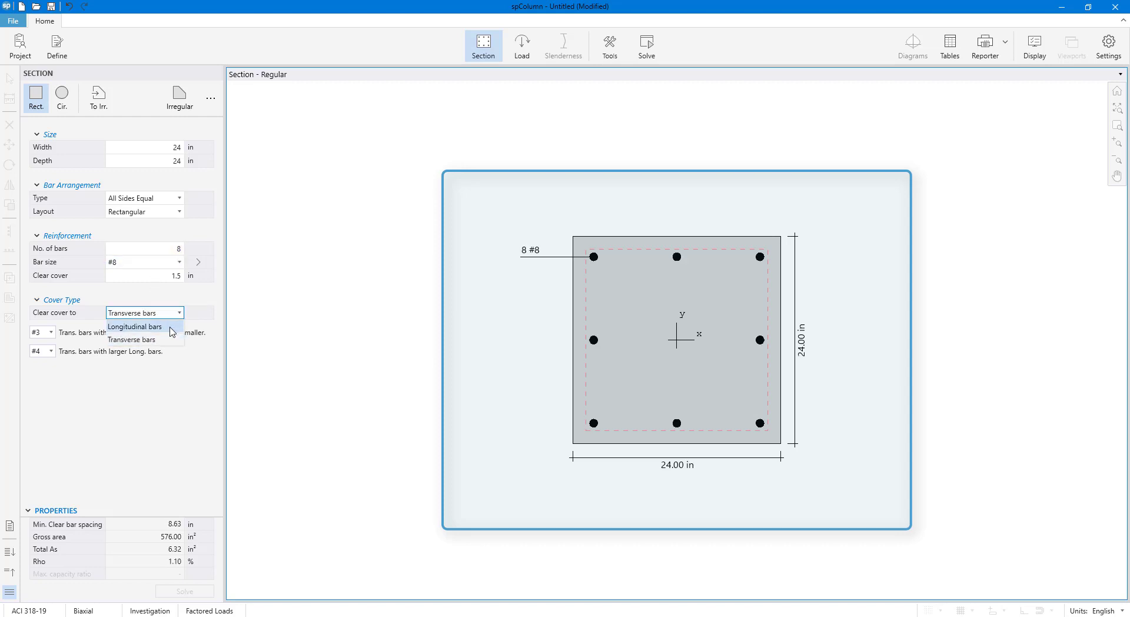
{"action": "left_click", "coordinate": [172, 327]}
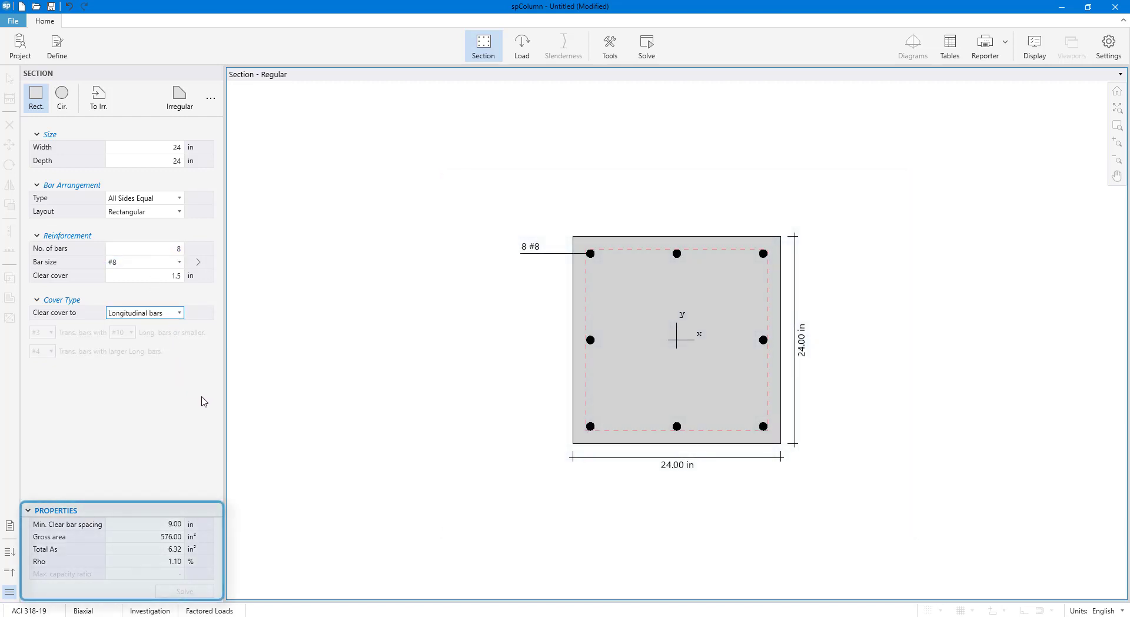
{"action": "left_click", "coordinate": [253, 403]}
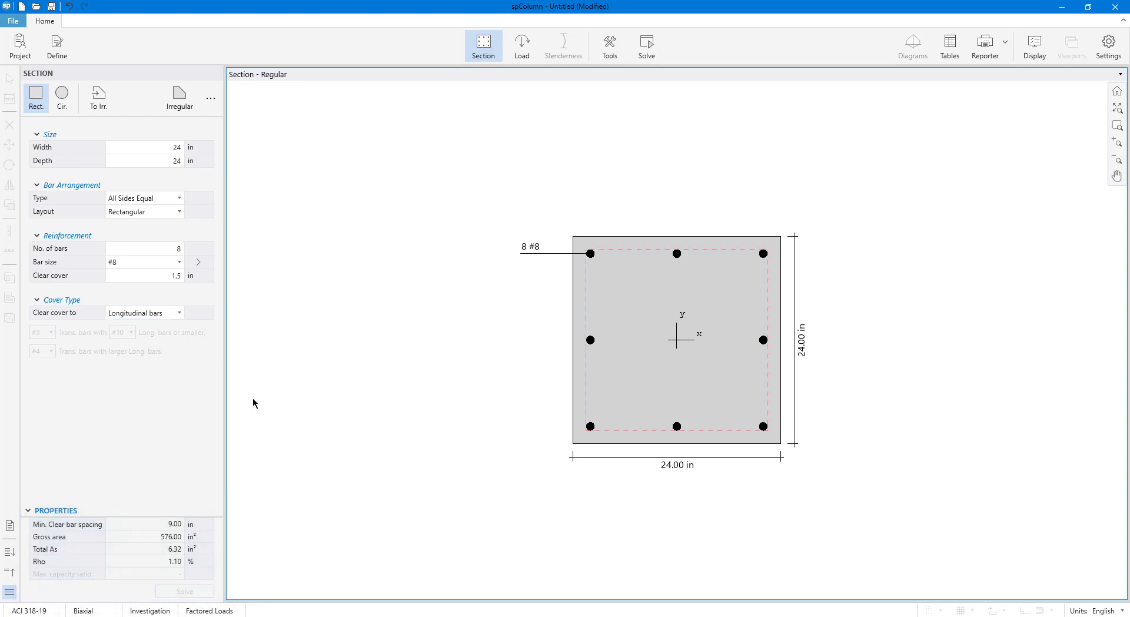
Step: Enter factored loads of 800 kips with 200/200 kip-ft and 1000 kips with 300/300 kip-ft
{"action": "left_click", "coordinate": [527, 45]}
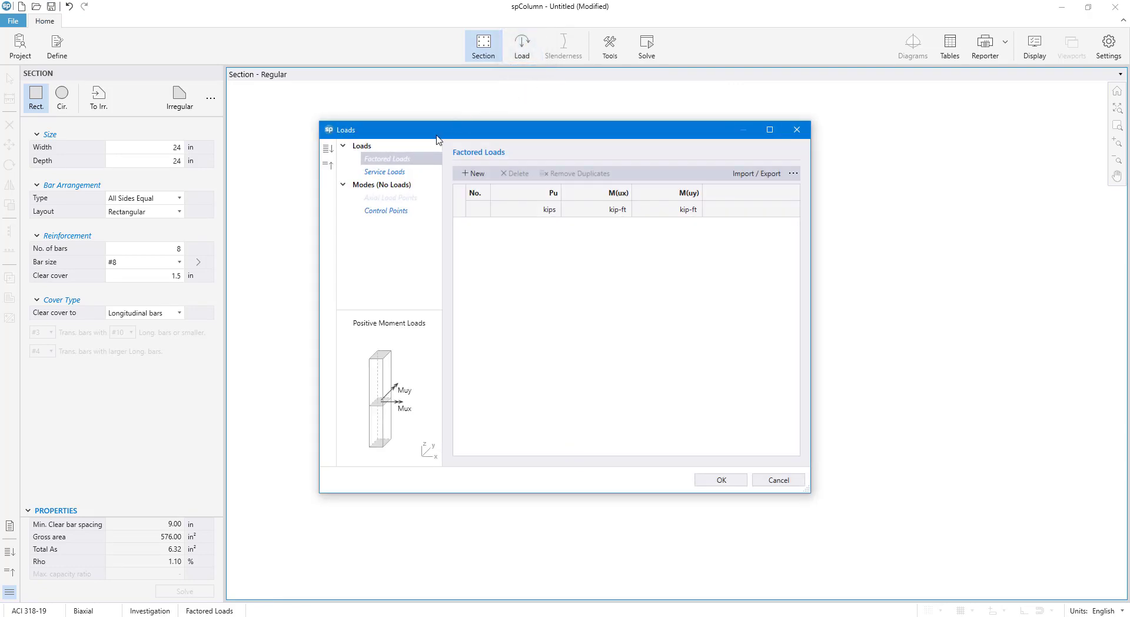
{"action": "left_click", "coordinate": [413, 179]}
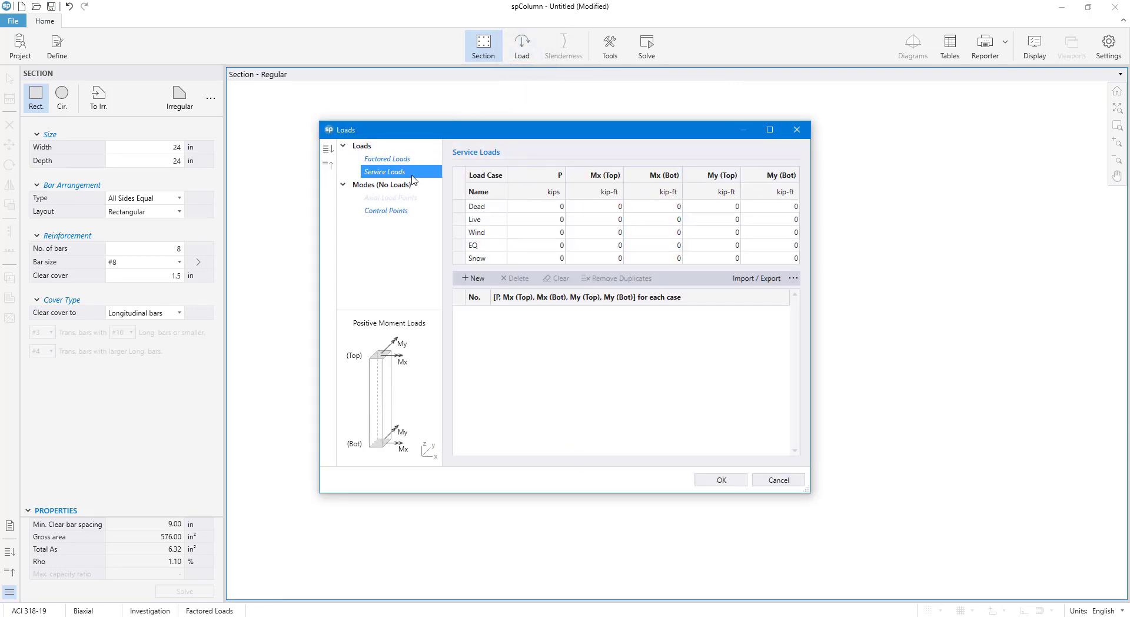
{"action": "left_click", "coordinate": [413, 217]}
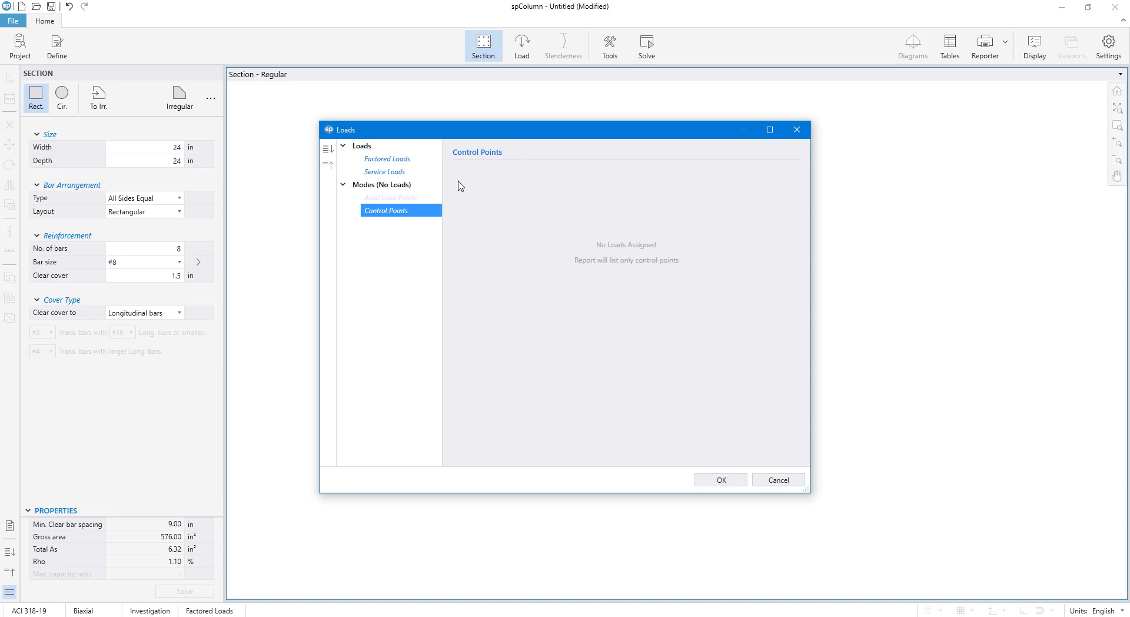
{"action": "left_click", "coordinate": [411, 160]}
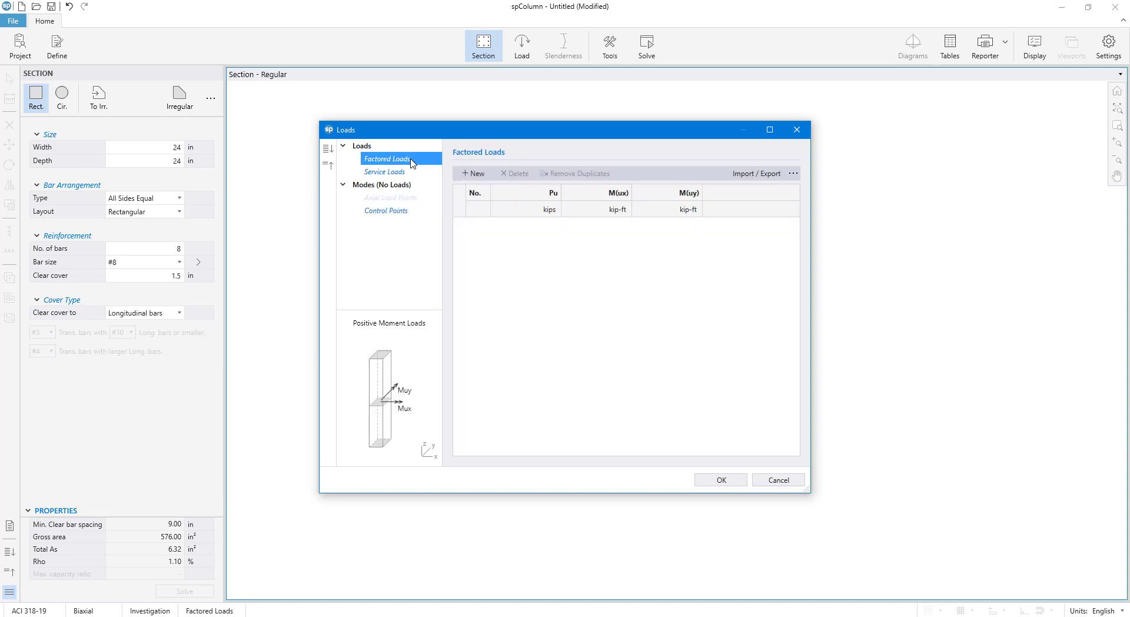
{"action": "left_click", "coordinate": [472, 174]}
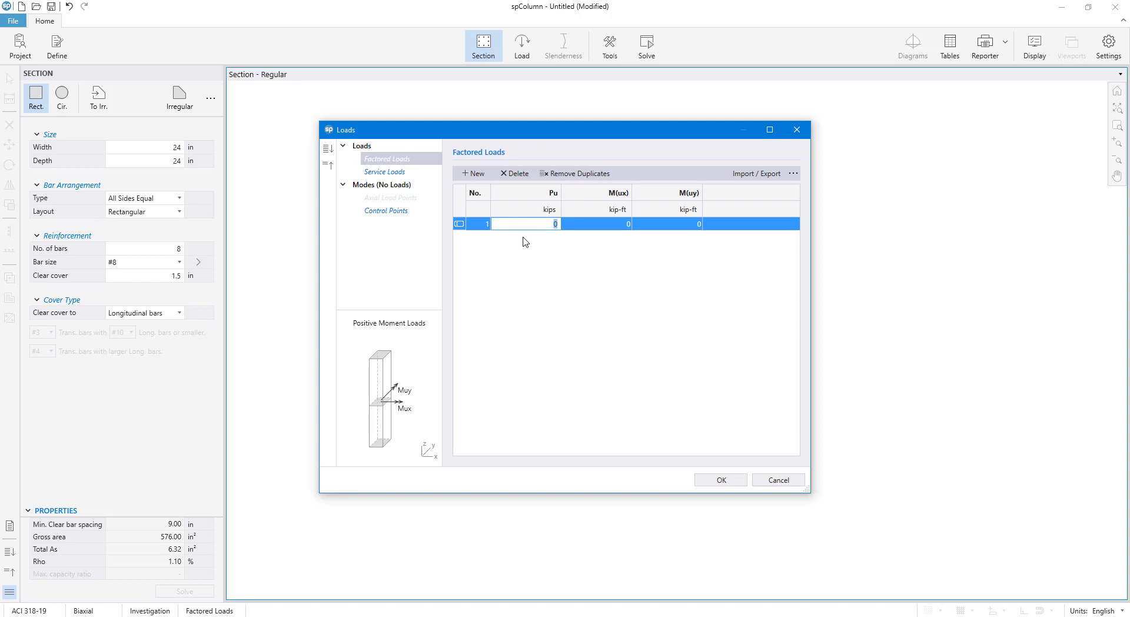
{"action": "key", "text": "ctrl+v"}
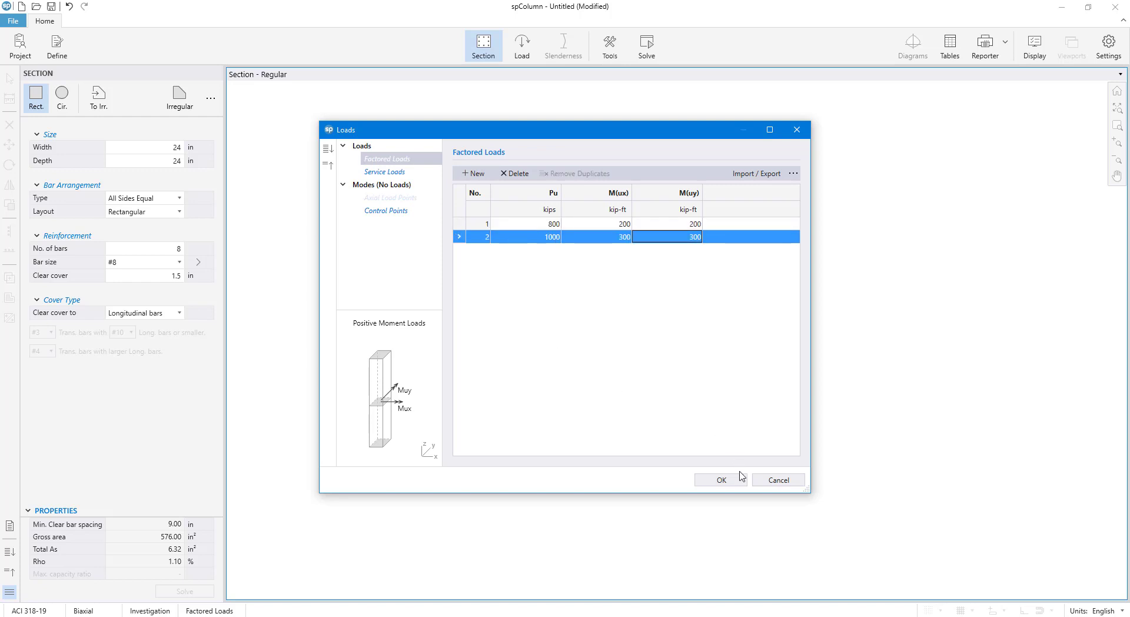
{"action": "left_click", "coordinate": [740, 478]}
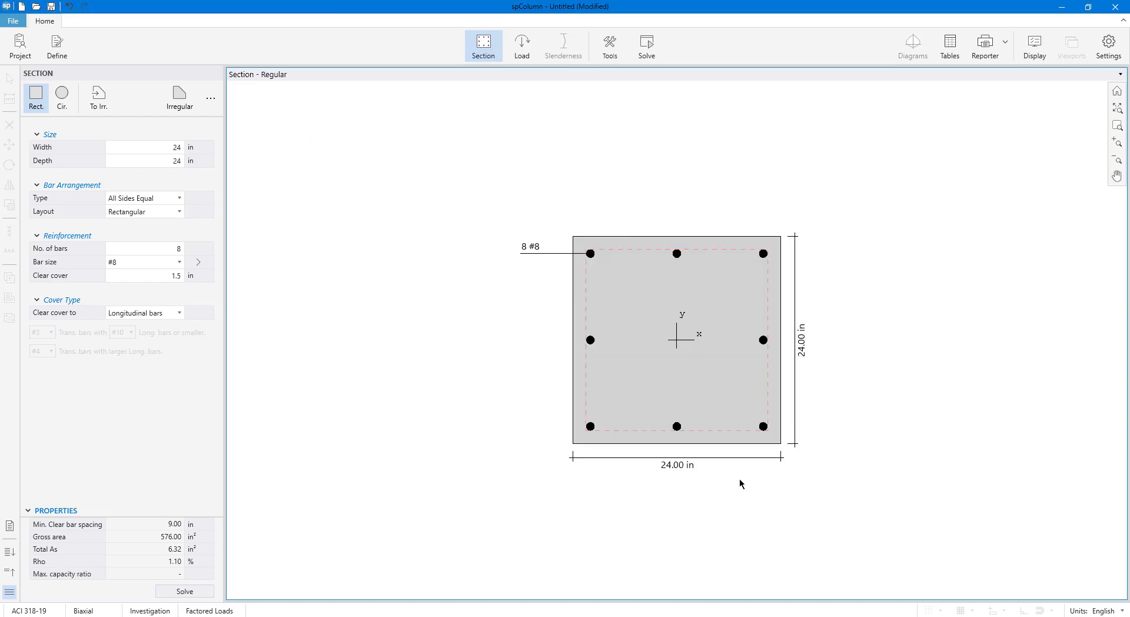
Step: Solve the column and view the diagrams showing capacity ratios 0.74 and 1.28
{"action": "left_click", "coordinate": [663, 49]}
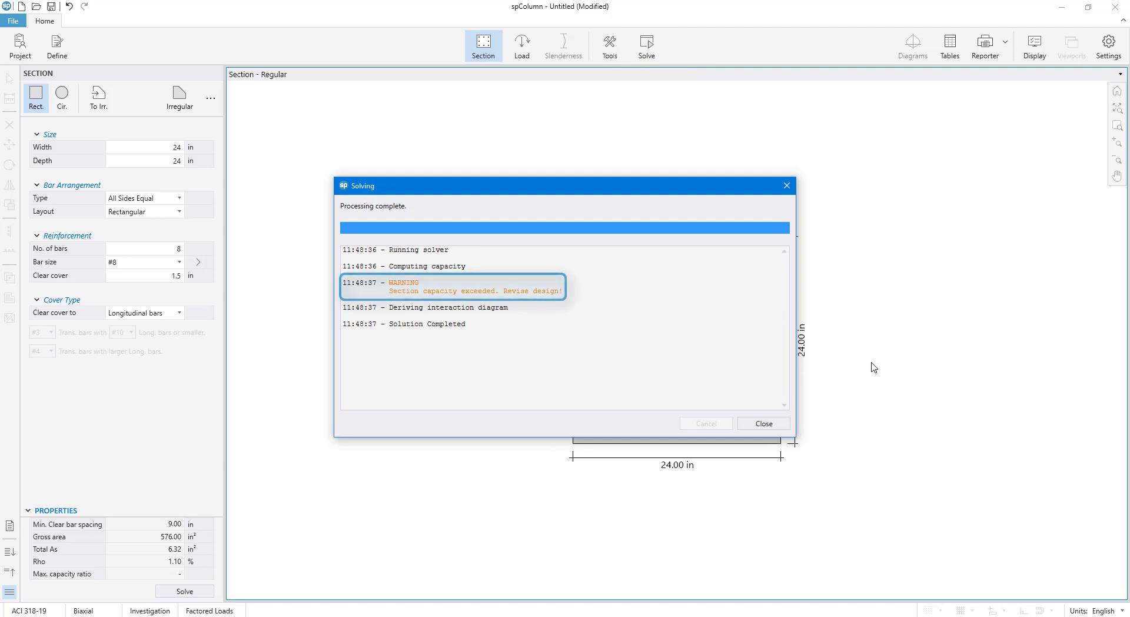
{"action": "left_click", "coordinate": [785, 425]}
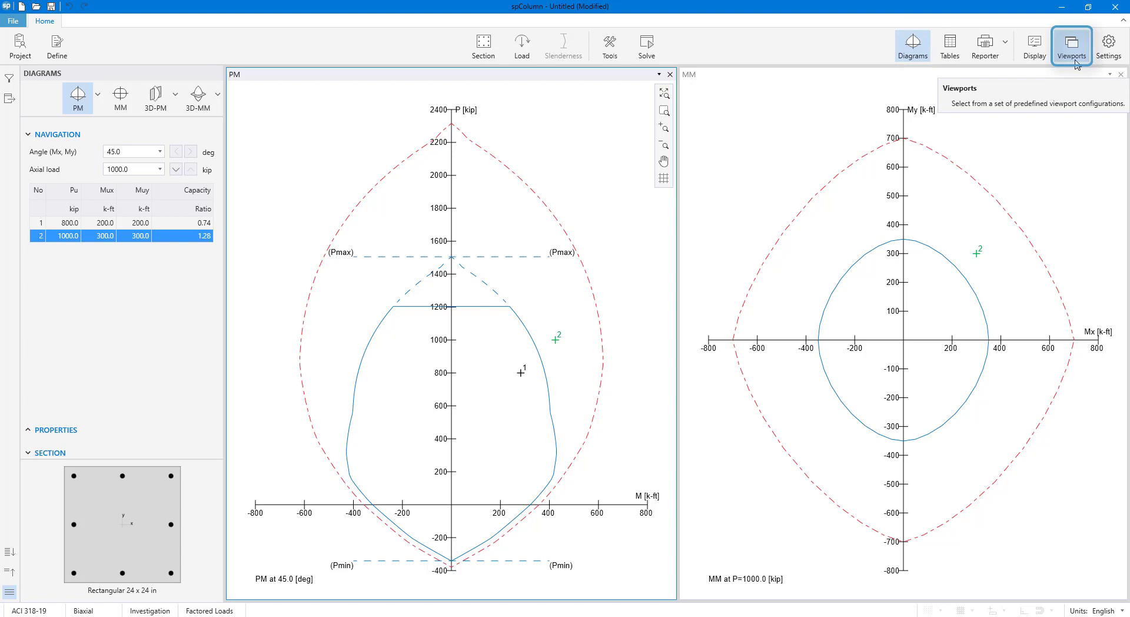
Step: Open a new PM diagram window and dock it beside the PM and MM diagrams
{"action": "left_click", "coordinate": [1075, 62]}
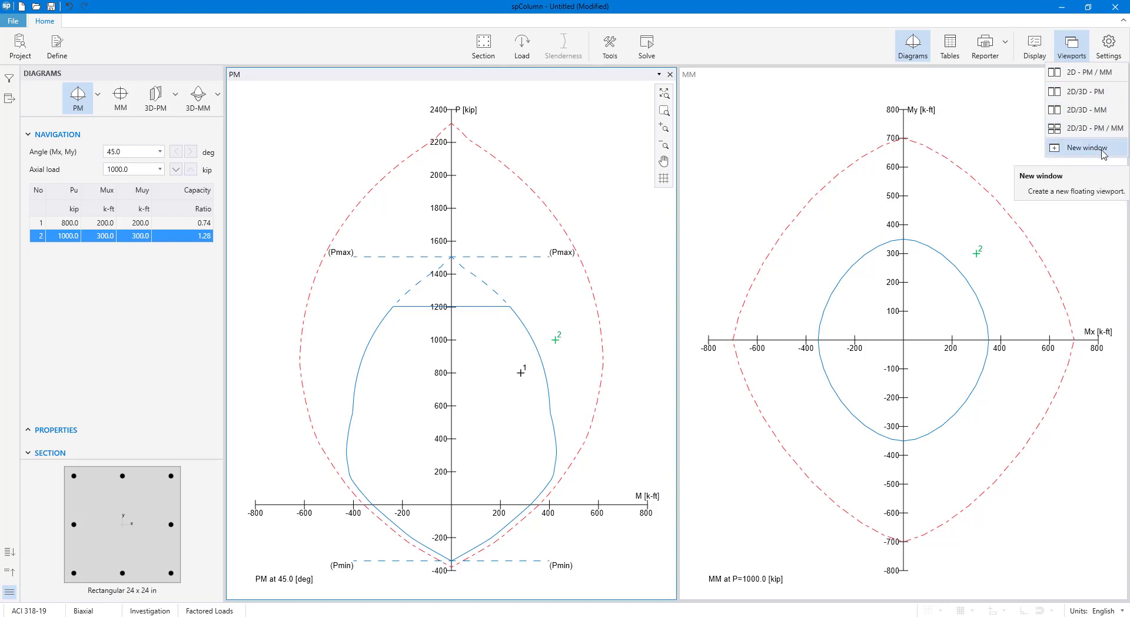
{"action": "left_click", "coordinate": [1105, 155]}
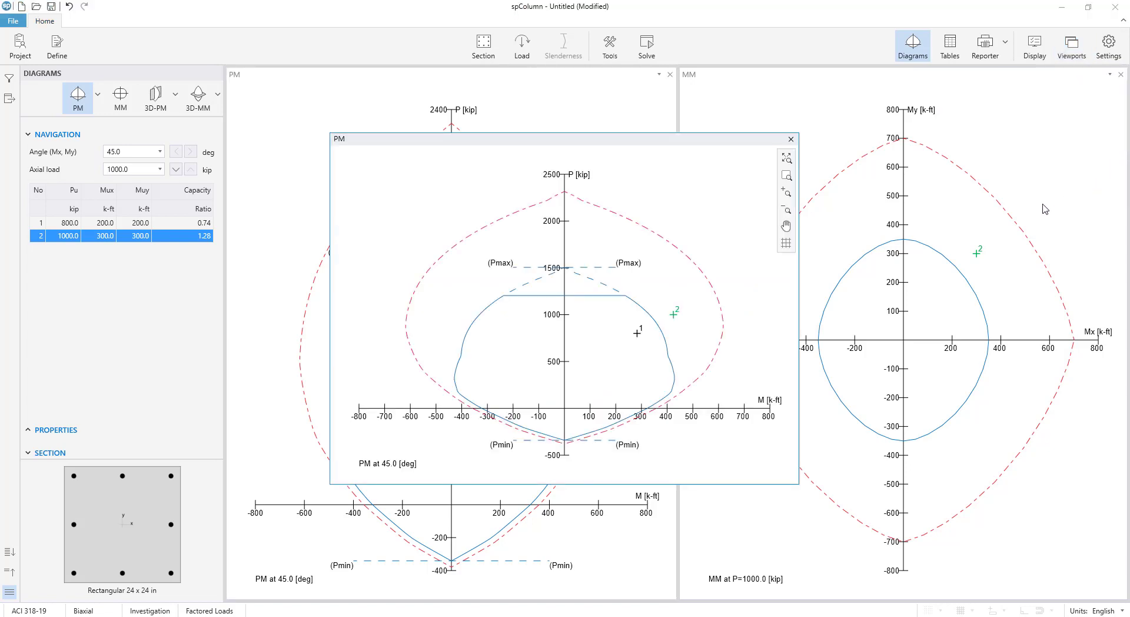
{"action": "mouse_move", "coordinate": [708, 140]}
{"action": "left_mouse_down"}
{"action": "mouse_move", "coordinate": [759, 213]}
{"action": "mouse_move", "coordinate": [922, 333]}
{"action": "left_mouse_up"}
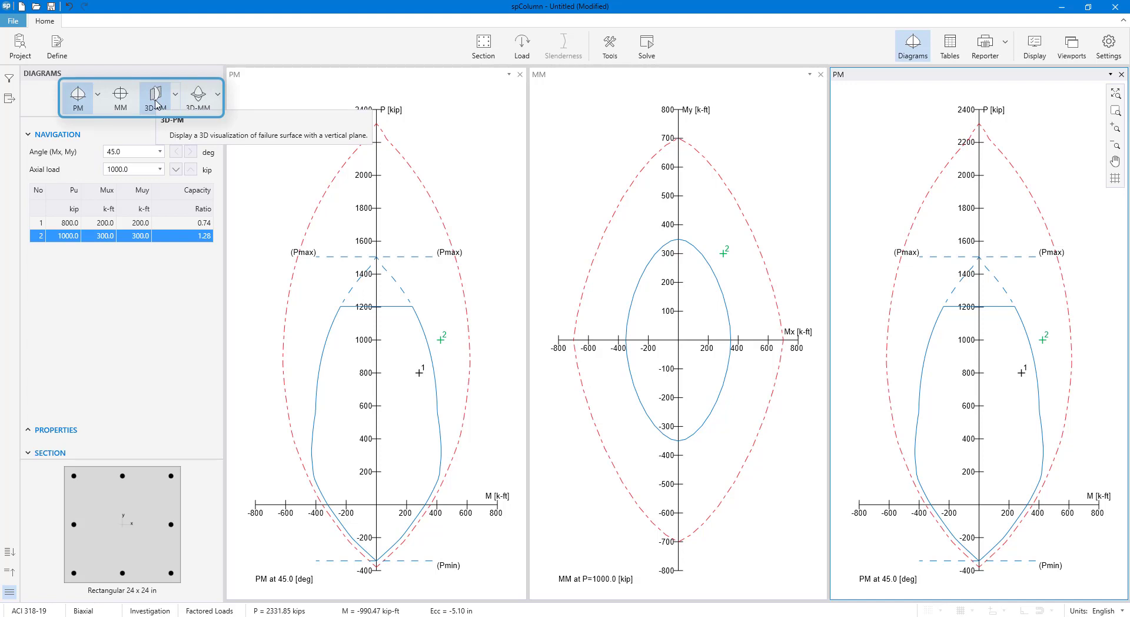
Step: Show the 3D PM surface in front view, hiding nominal curves and showing capacity points
{"action": "left_click", "coordinate": [156, 105]}
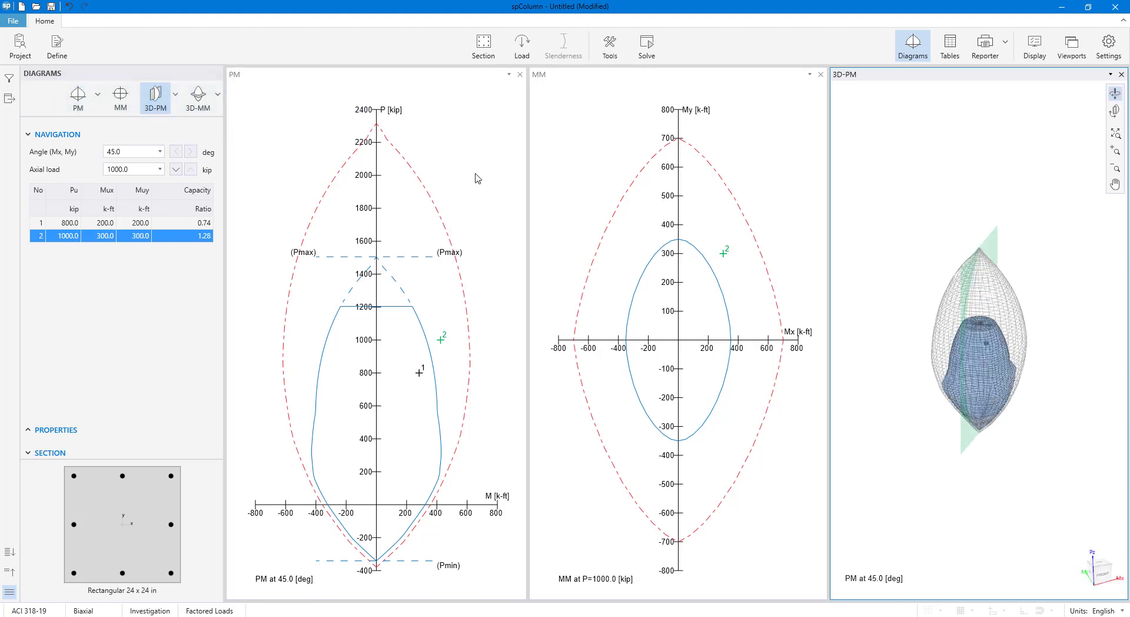
{"action": "left_click", "coordinate": [1046, 51]}
{"action": "left_click", "coordinate": [914, 113]}
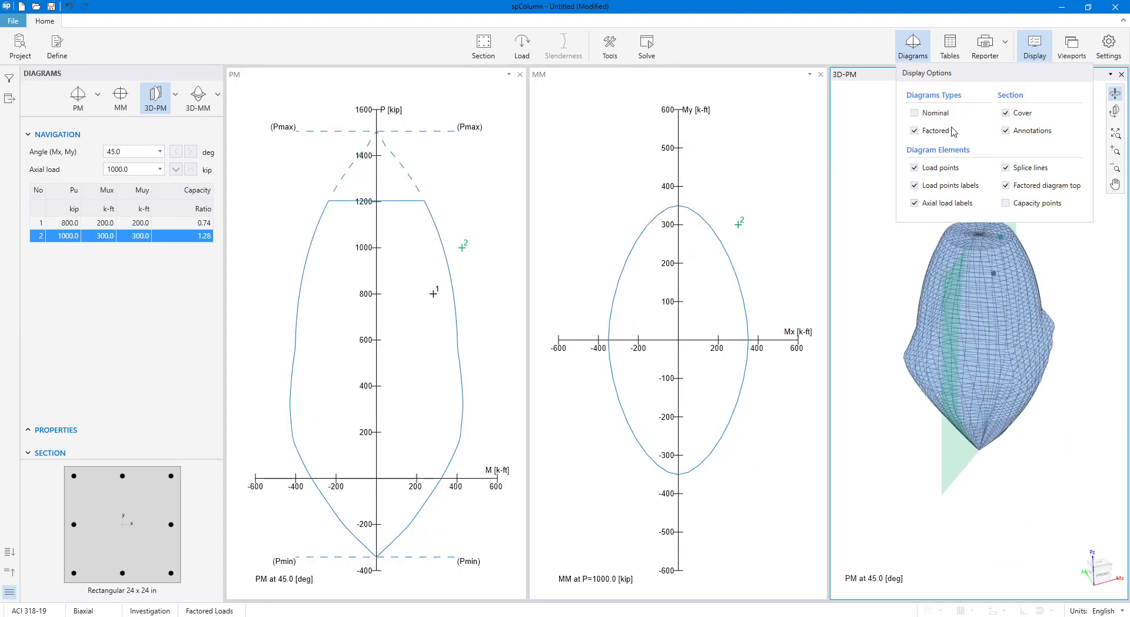
{"action": "left_click", "coordinate": [1005, 203]}
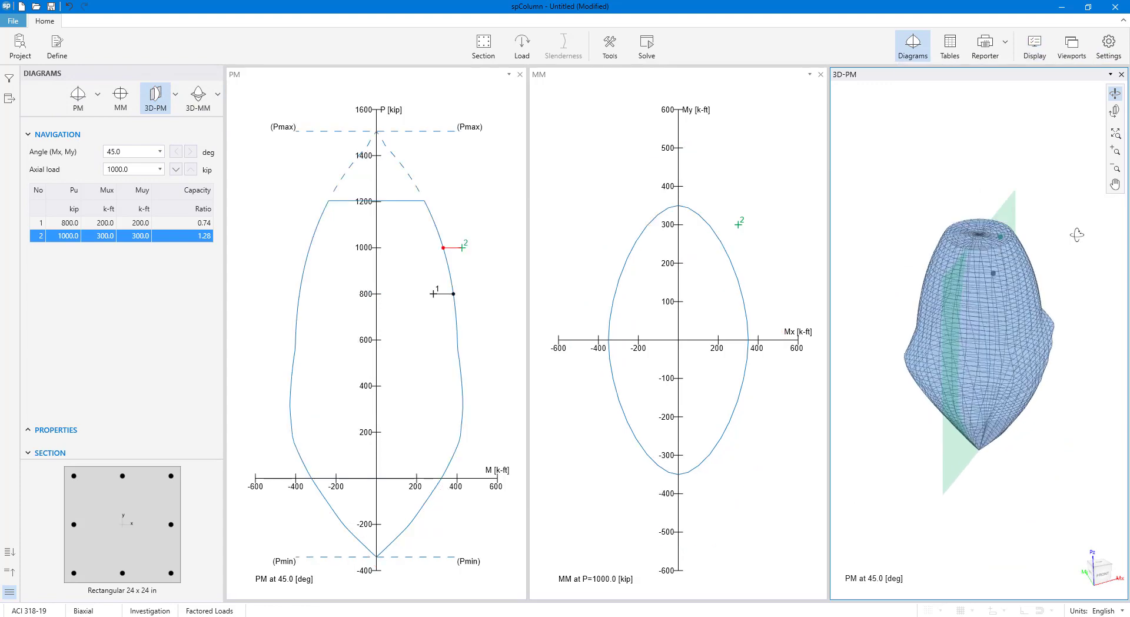
{"action": "left_click_drag", "start_coordinate": [1013, 380], "coordinate": [942, 330]}
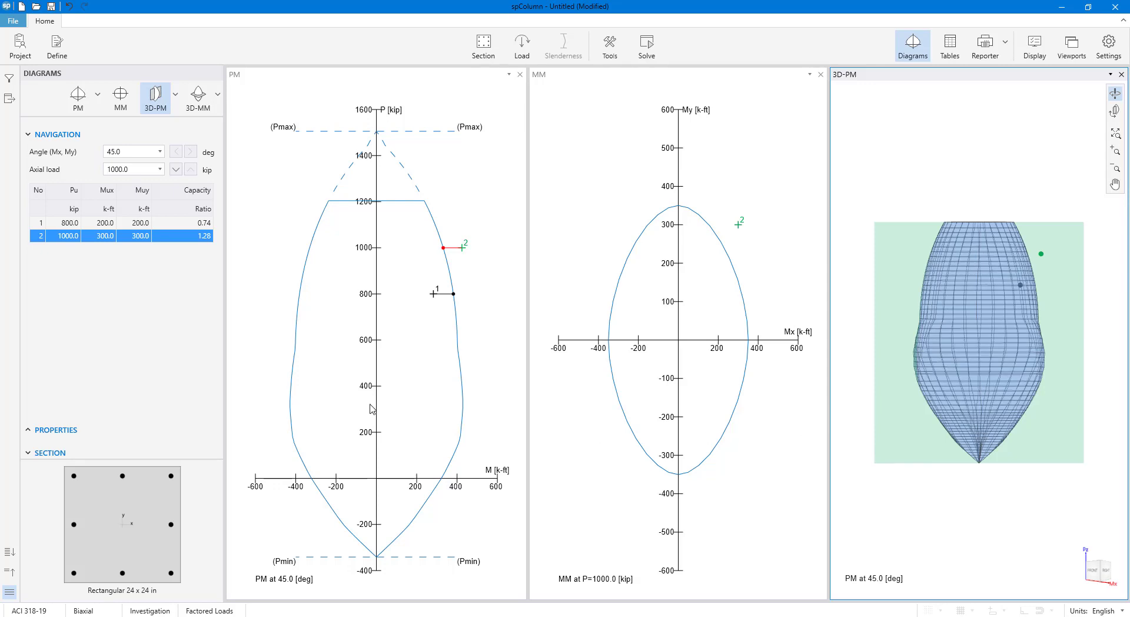
Step: Review load cases 1 and 2, section properties, and the capacity ratio tables (maximum 1.28)
{"action": "left_click", "coordinate": [184, 227]}
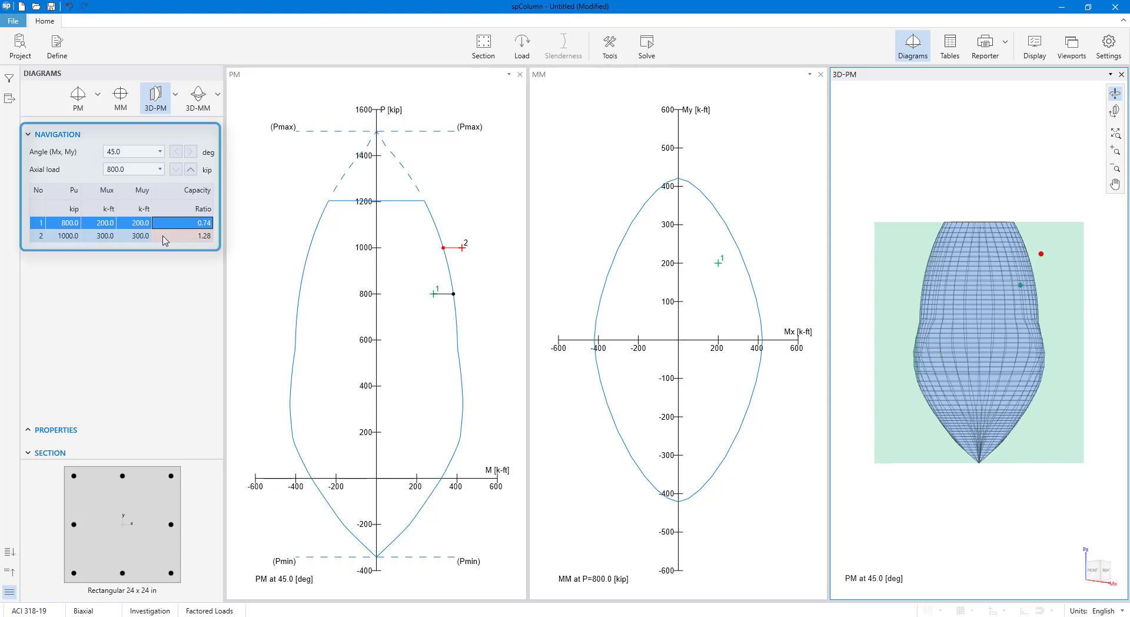
{"action": "left_click", "coordinate": [165, 237]}
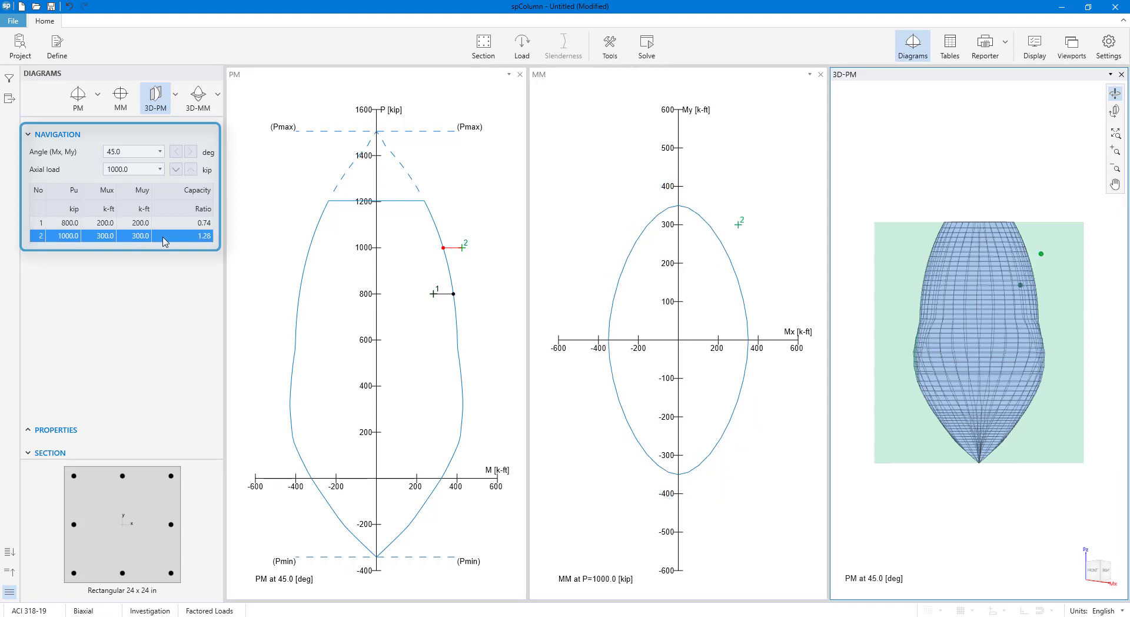
{"action": "left_click", "coordinate": [29, 431]}
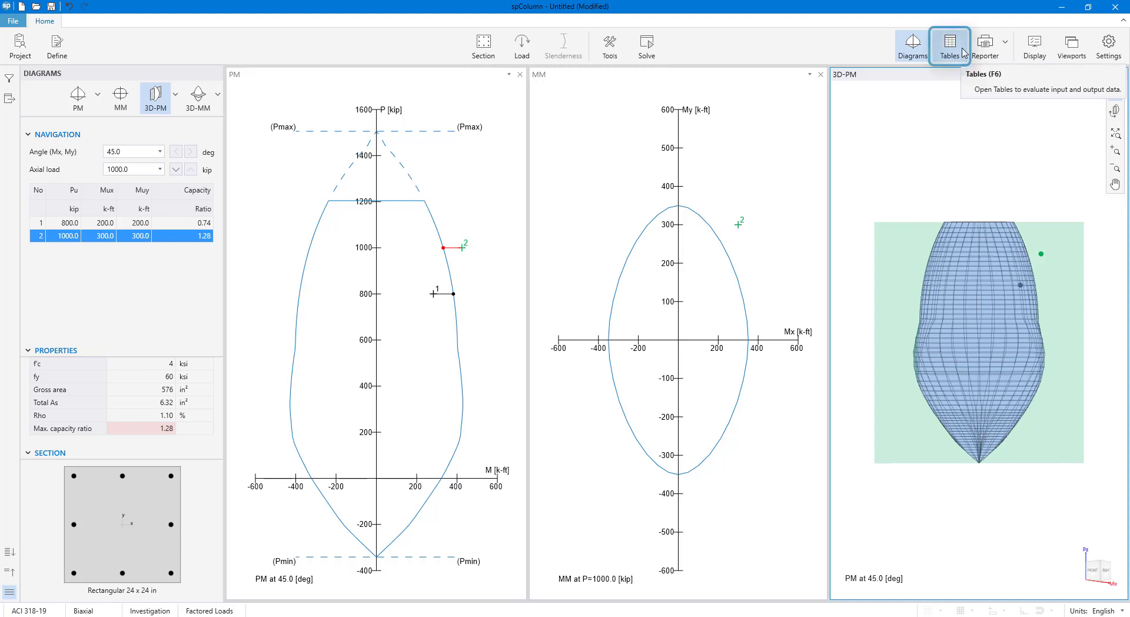
{"action": "left_click", "coordinate": [962, 52]}
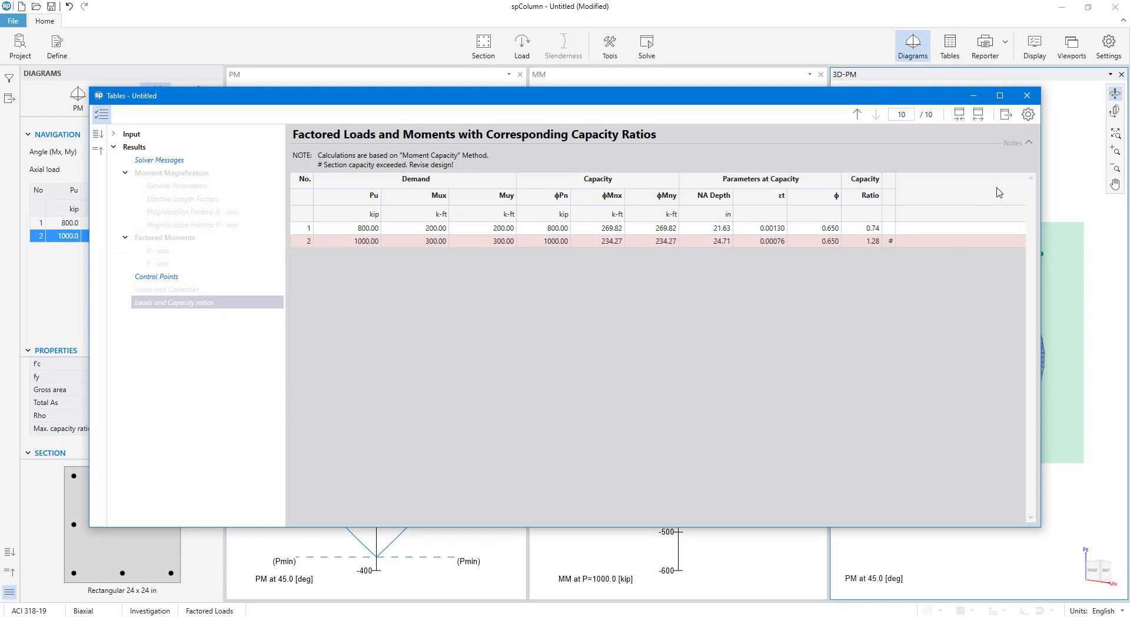
{"action": "left_click", "coordinate": [1027, 95]}
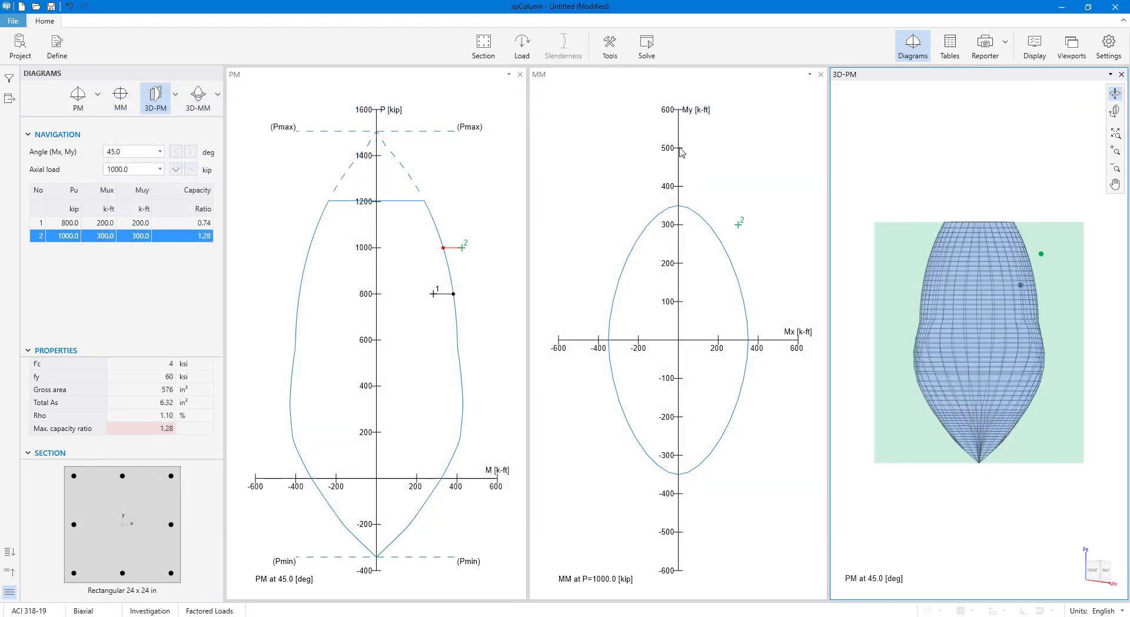
Step: Try 12 bars in the section and re-solve the column
{"action": "left_click", "coordinate": [495, 53]}
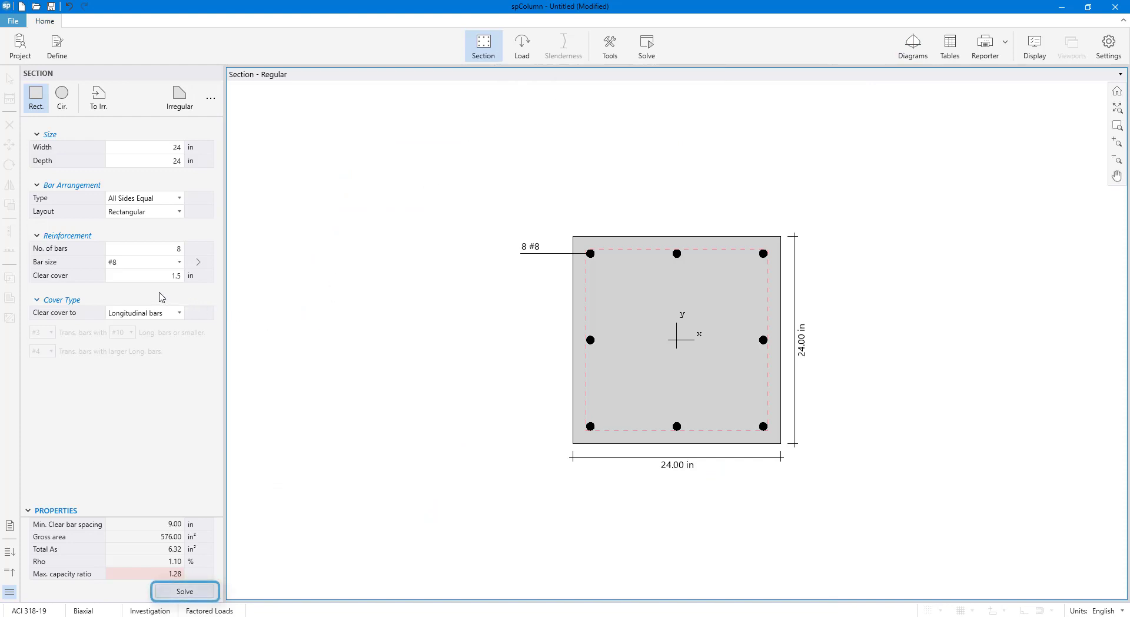
{"action": "left_click", "coordinate": [129, 250]}
{"action": "type", "text": "12"}
{"action": "key", "text": "Return"}
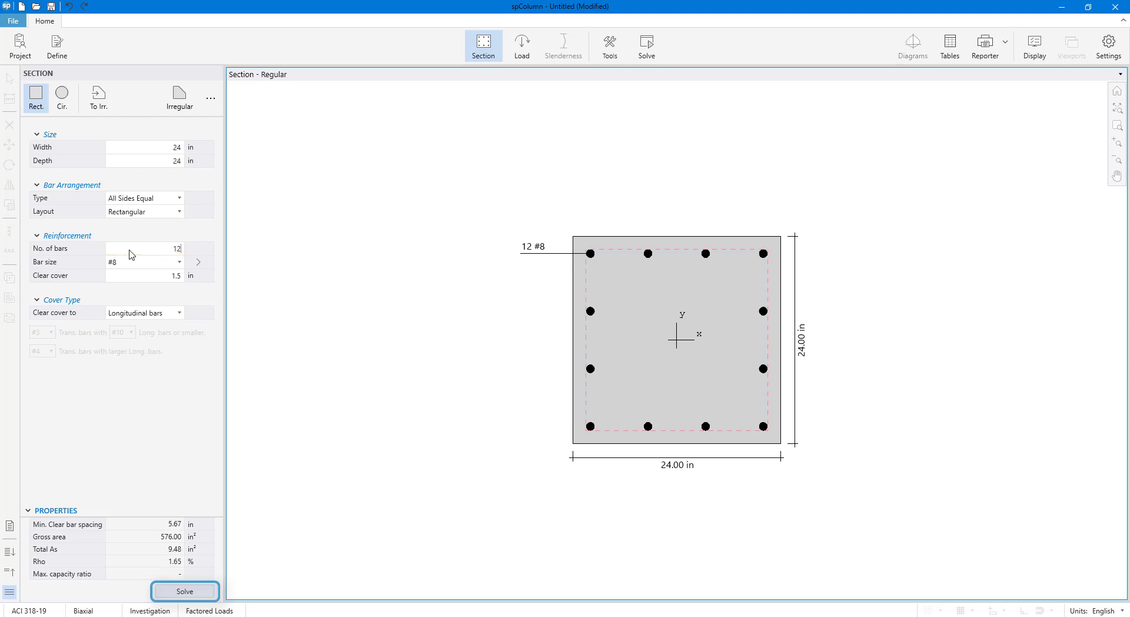
{"action": "left_click", "coordinate": [199, 597]}
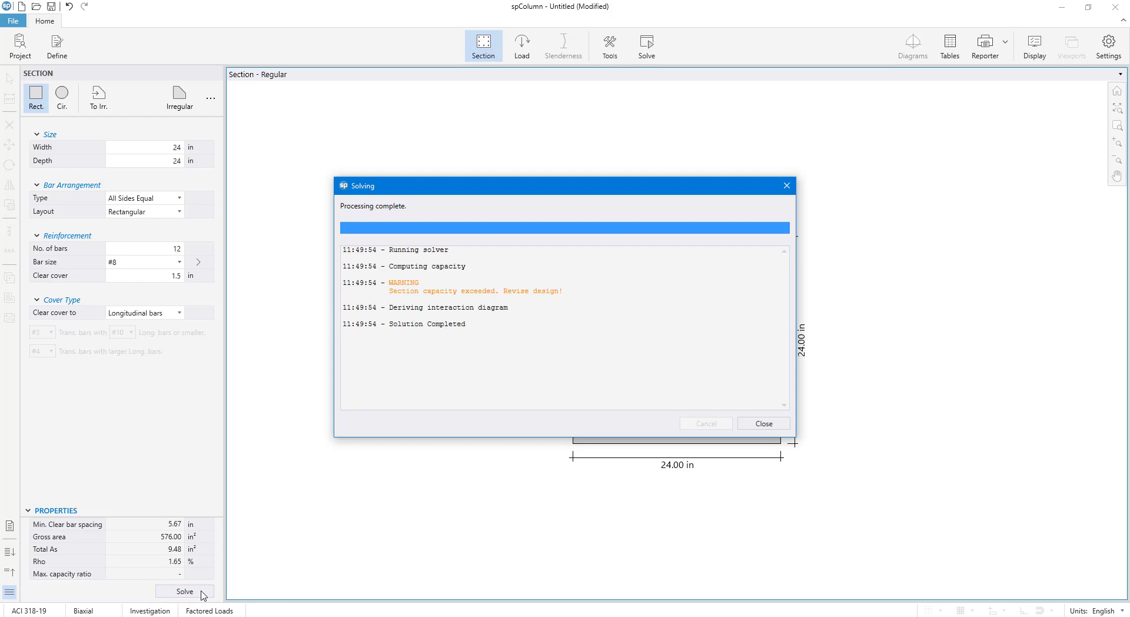
{"action": "left_click", "coordinate": [764, 423]}
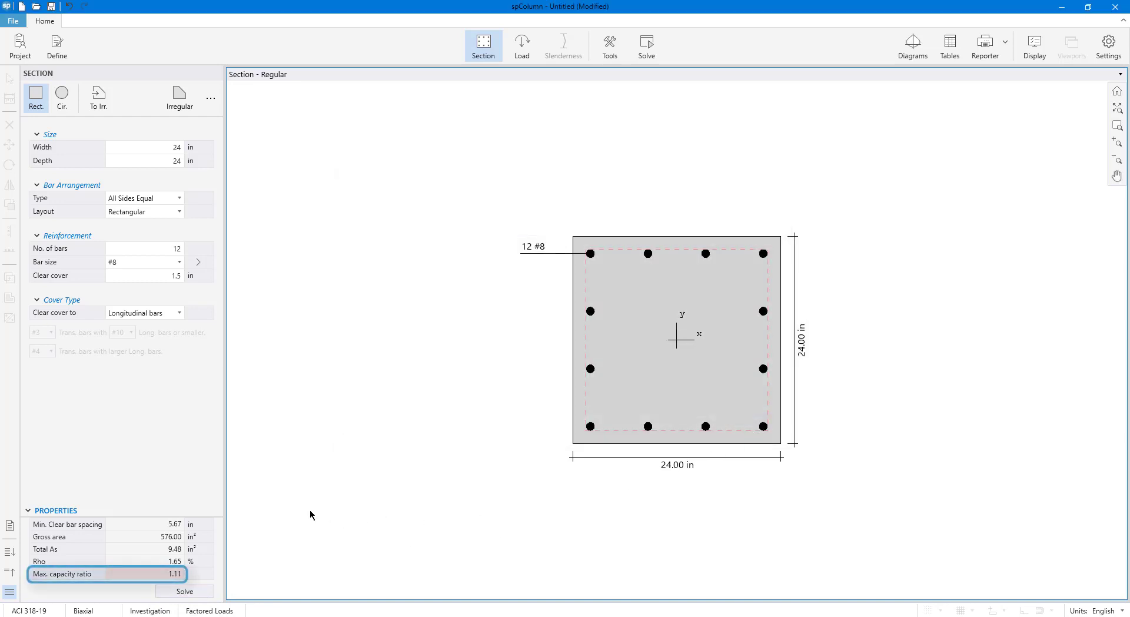
Step: Raise the bars to 16, re-solve, and review diagrams with capacity ratios 0.60 and 0.99
{"action": "double_click", "coordinate": [161, 251]}
{"action": "type", "text": "16"}
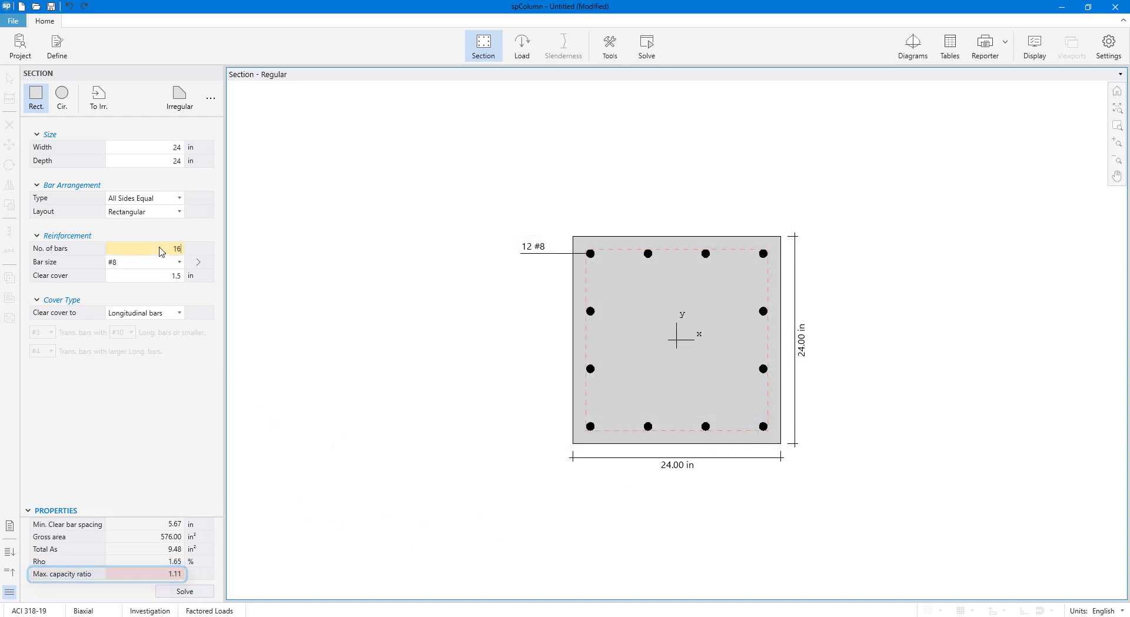
{"action": "key", "text": "Return"}
{"action": "left_click", "coordinate": [211, 591]}
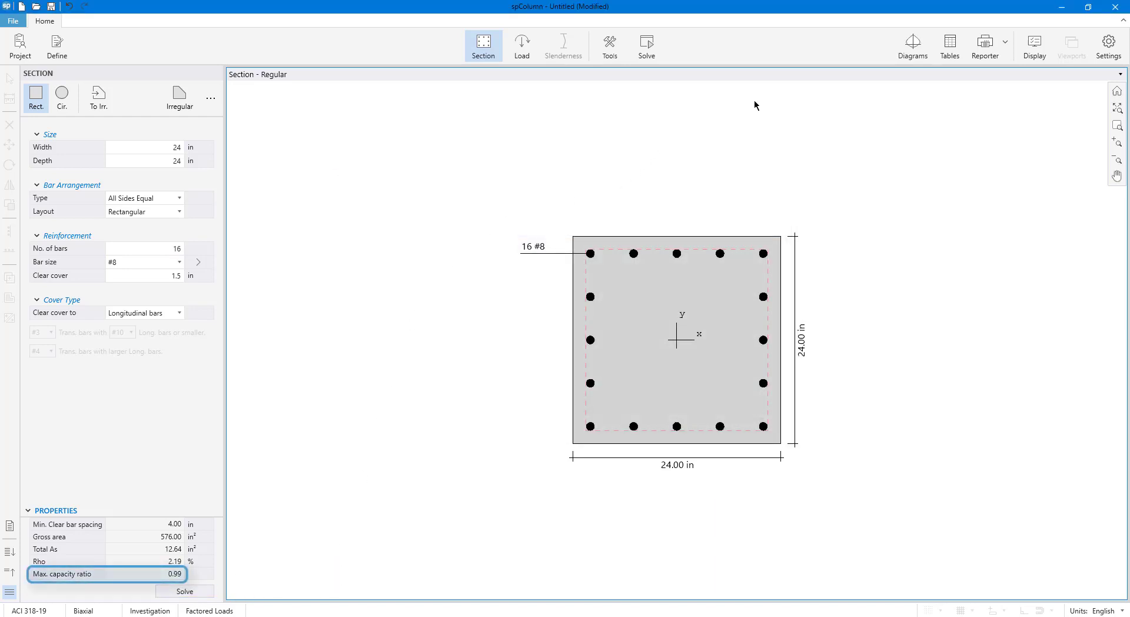
{"action": "left_click", "coordinate": [912, 44]}
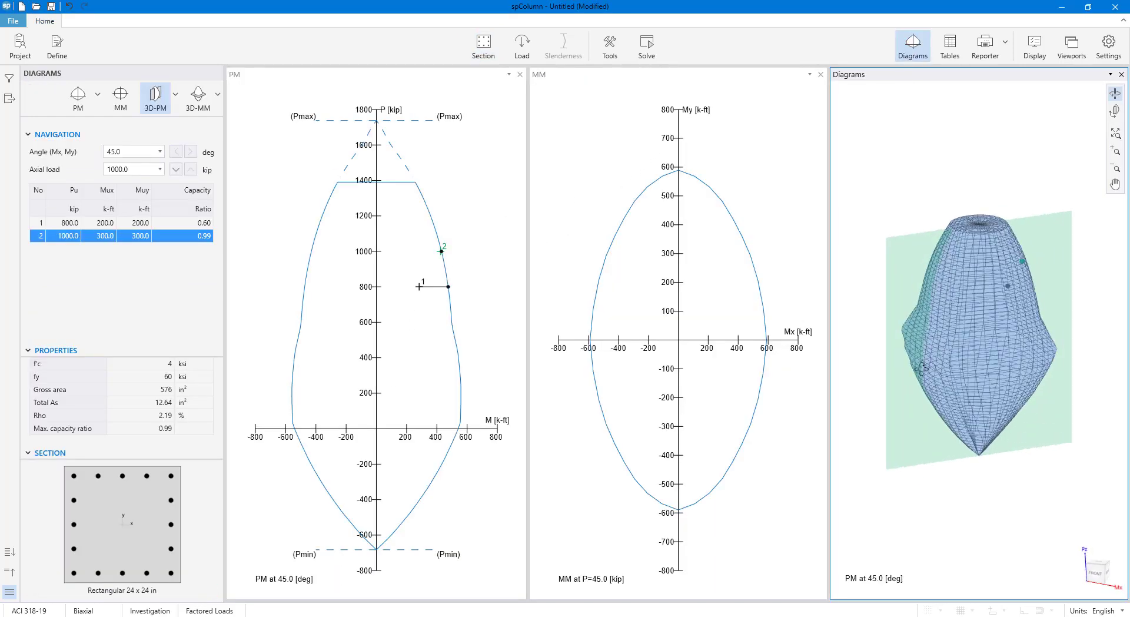
{"action": "mouse_move", "coordinate": [921, 368]}
{"action": "left_mouse_down"}
{"action": "mouse_move", "coordinate": [896, 342]}
{"action": "mouse_move", "coordinate": [889, 369]}
{"action": "left_mouse_up"}
{"action": "left_click", "coordinate": [177, 230]}
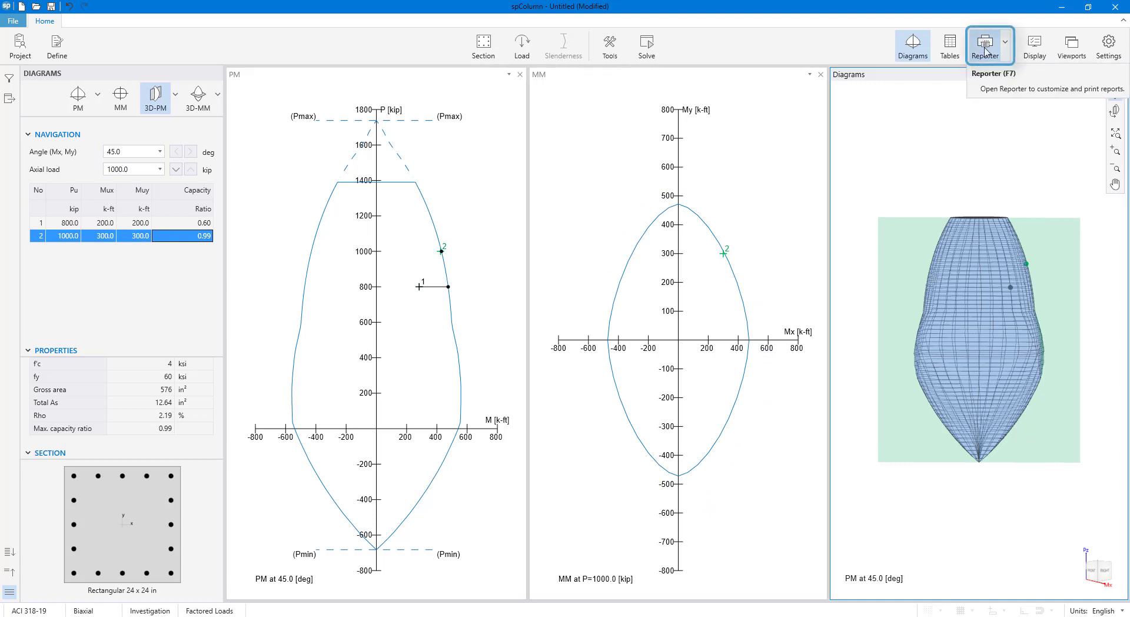
Step: Generate the report and view its Control Points, PM at θ=45 and MM at P=1000 pages
{"action": "left_click", "coordinate": [986, 51]}
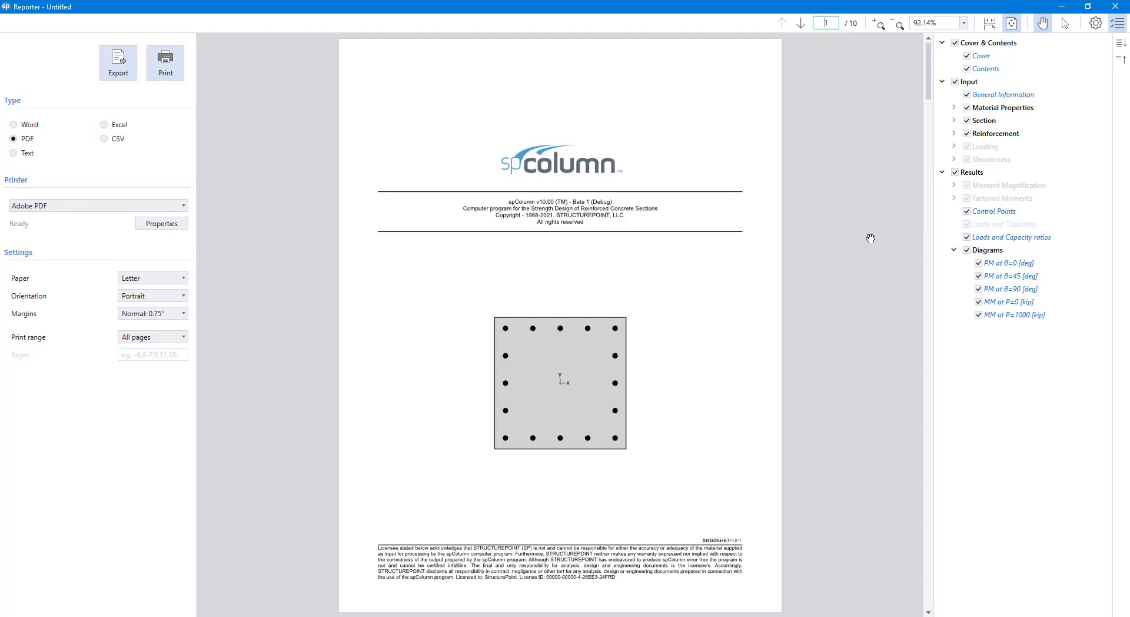
{"action": "scroll", "coordinate": [870, 238], "scroll_direction": "down", "scroll_amount": 1}
{"action": "left_click", "coordinate": [1021, 213]}
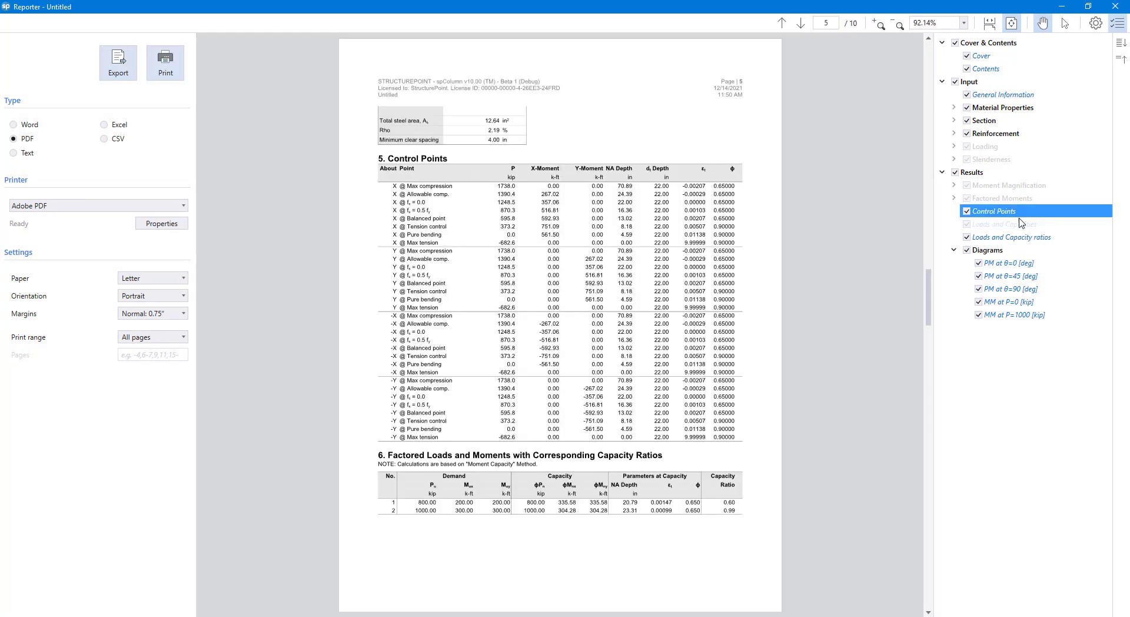
{"action": "left_click", "coordinate": [1032, 276]}
{"action": "left_click", "coordinate": [1031, 315]}
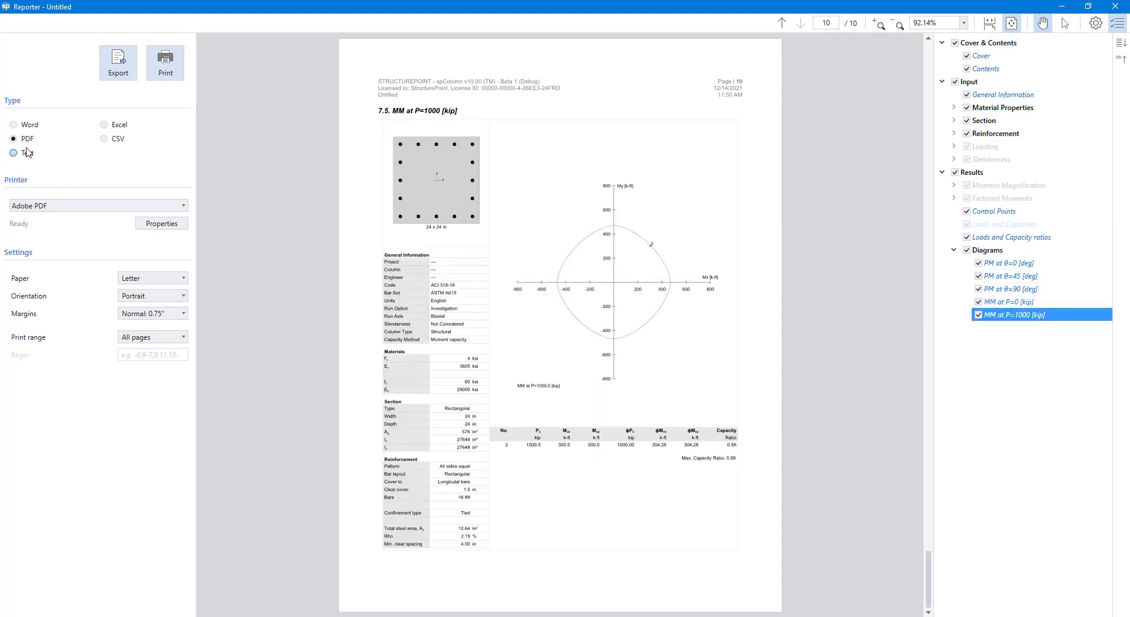
Step: Export Report.pdf and browse to Control Points, 7.2 PM at θ=45 and 7.5 MM at P=1000
{"action": "left_click", "coordinate": [132, 72]}
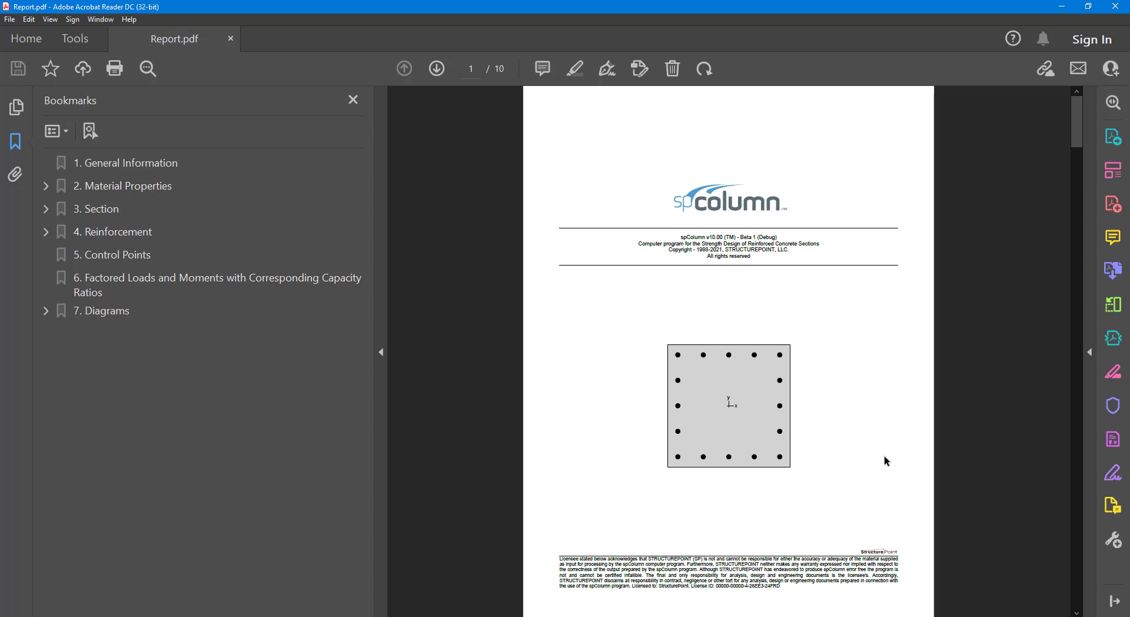
{"action": "scroll", "coordinate": [479, 413], "scroll_direction": "down", "scroll_amount": 2}
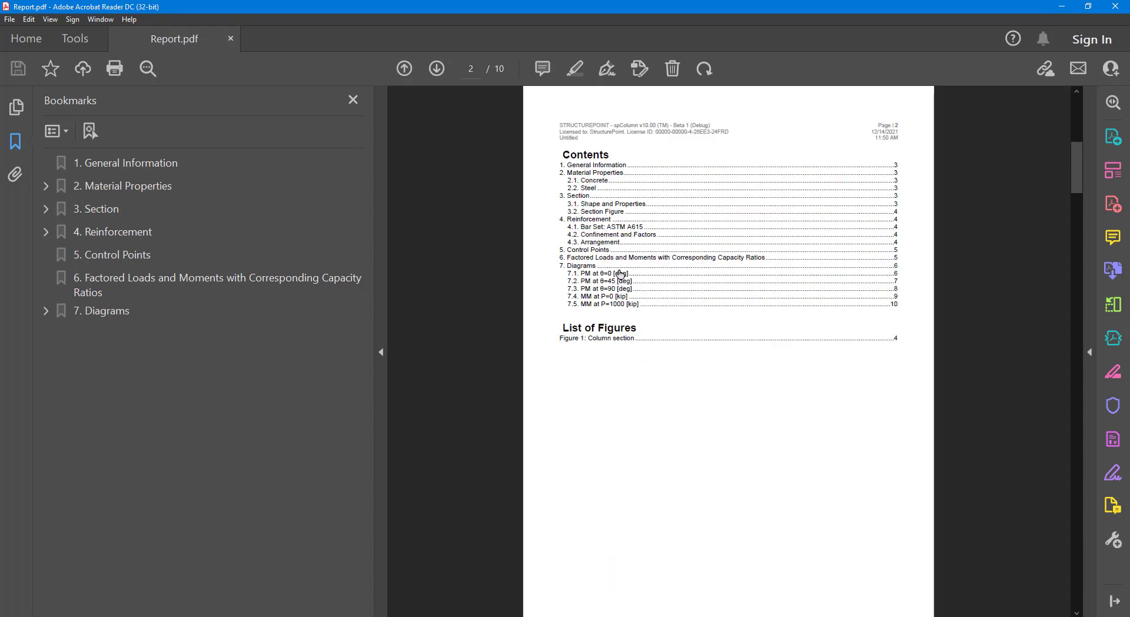
{"action": "left_click", "coordinate": [591, 252]}
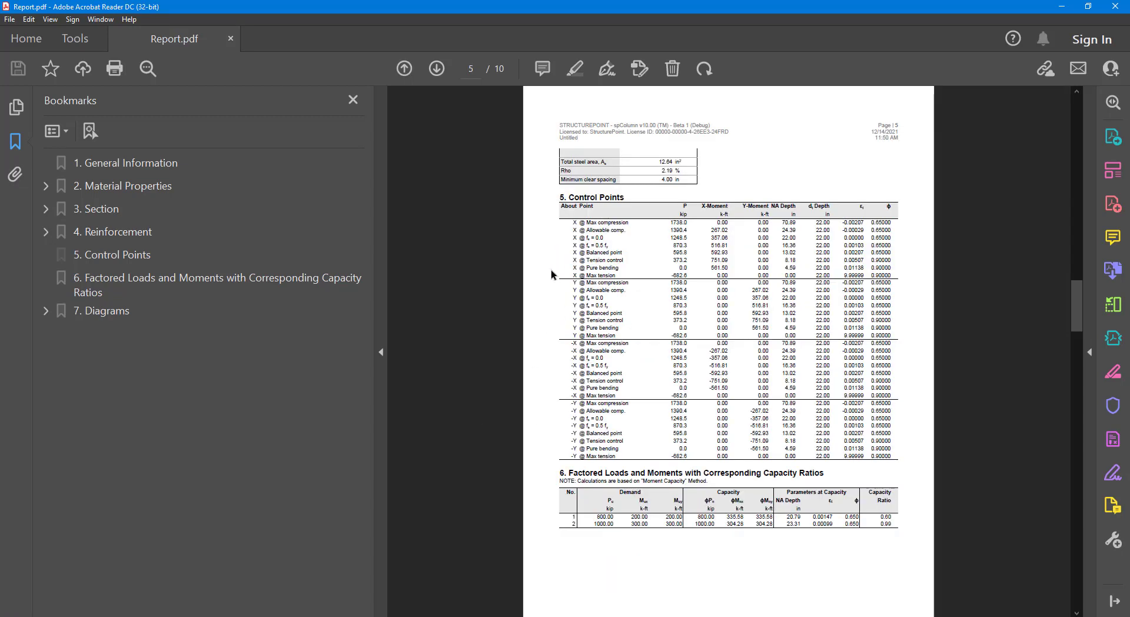
{"action": "left_click", "coordinate": [42, 311]}
{"action": "left_click", "coordinate": [181, 357]}
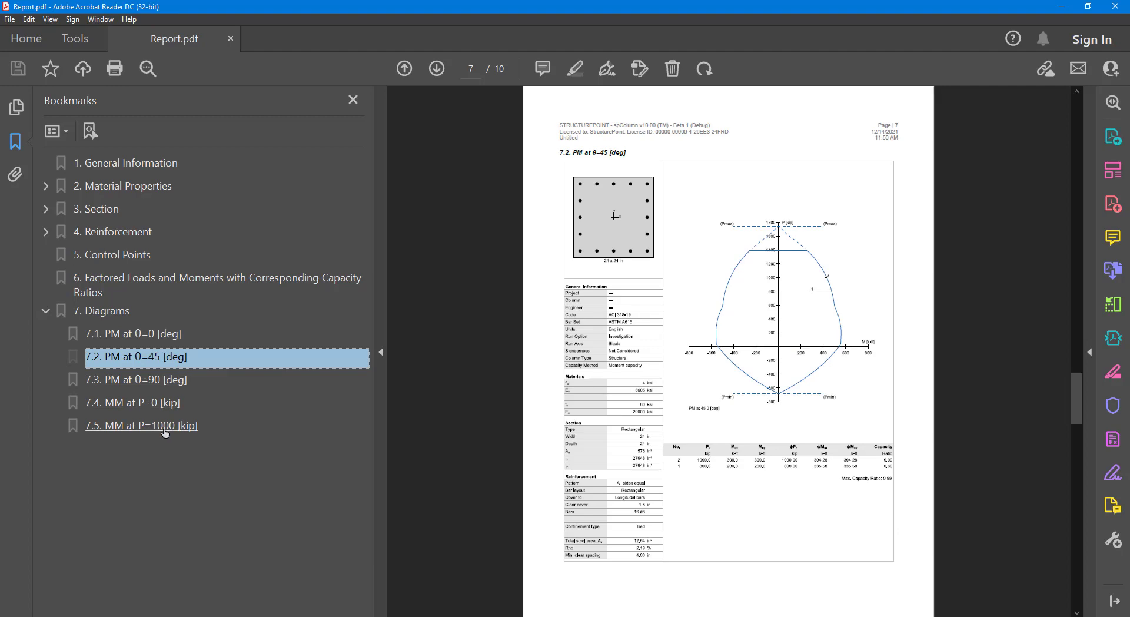
{"action": "left_click", "coordinate": [165, 432]}
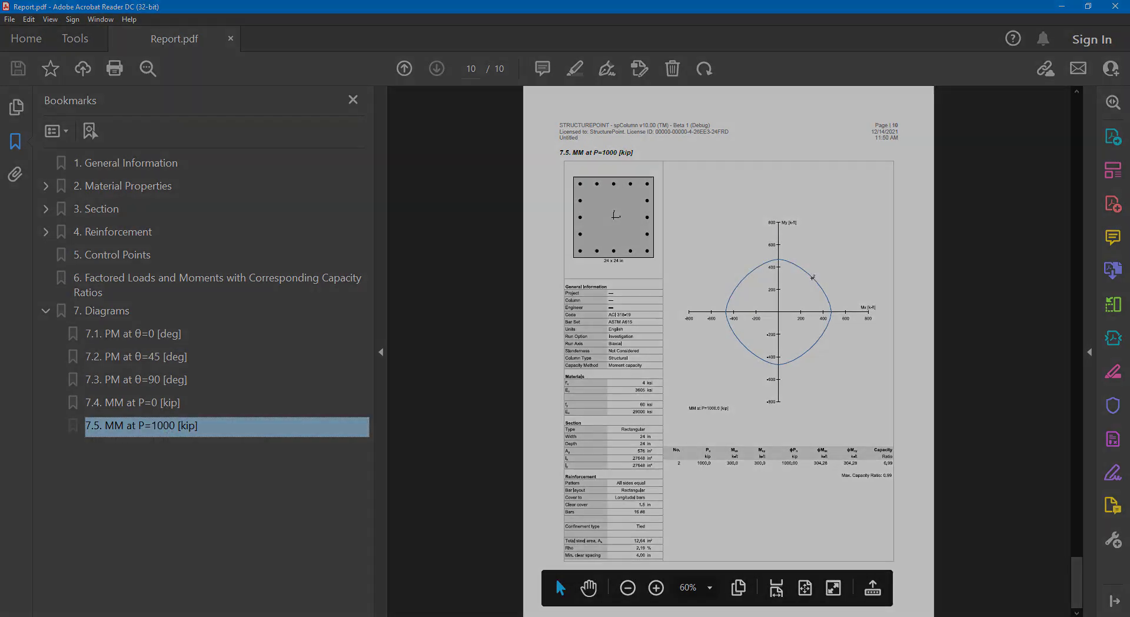